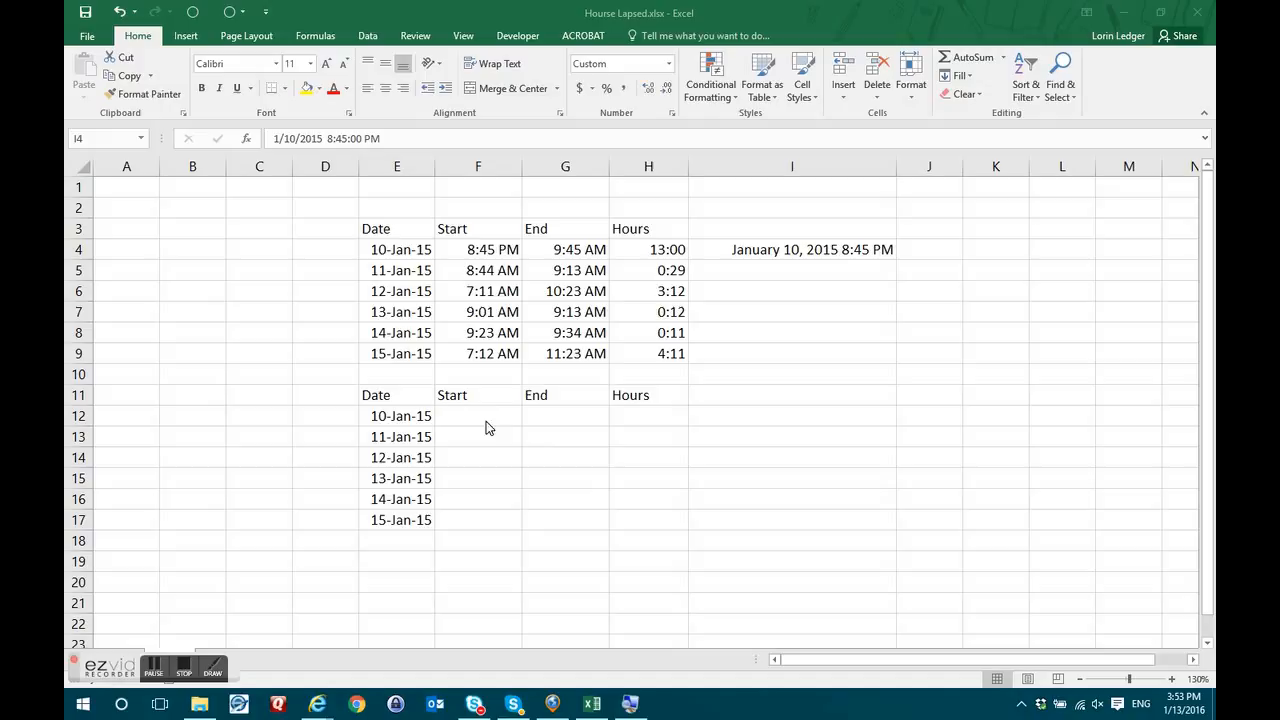
Apply Comma Style to I4 so January 10, 2015 8:45 PM shows as 42,014.86.
left_click(794, 250)
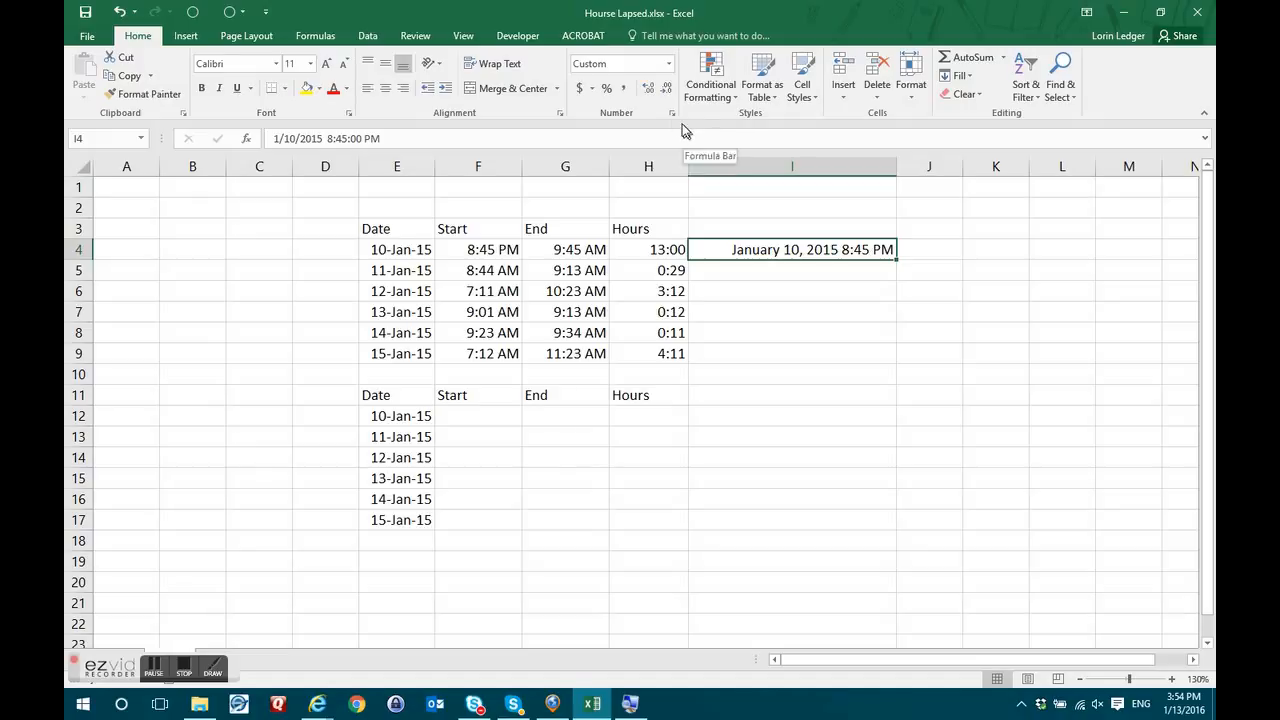
left_click(626, 90)
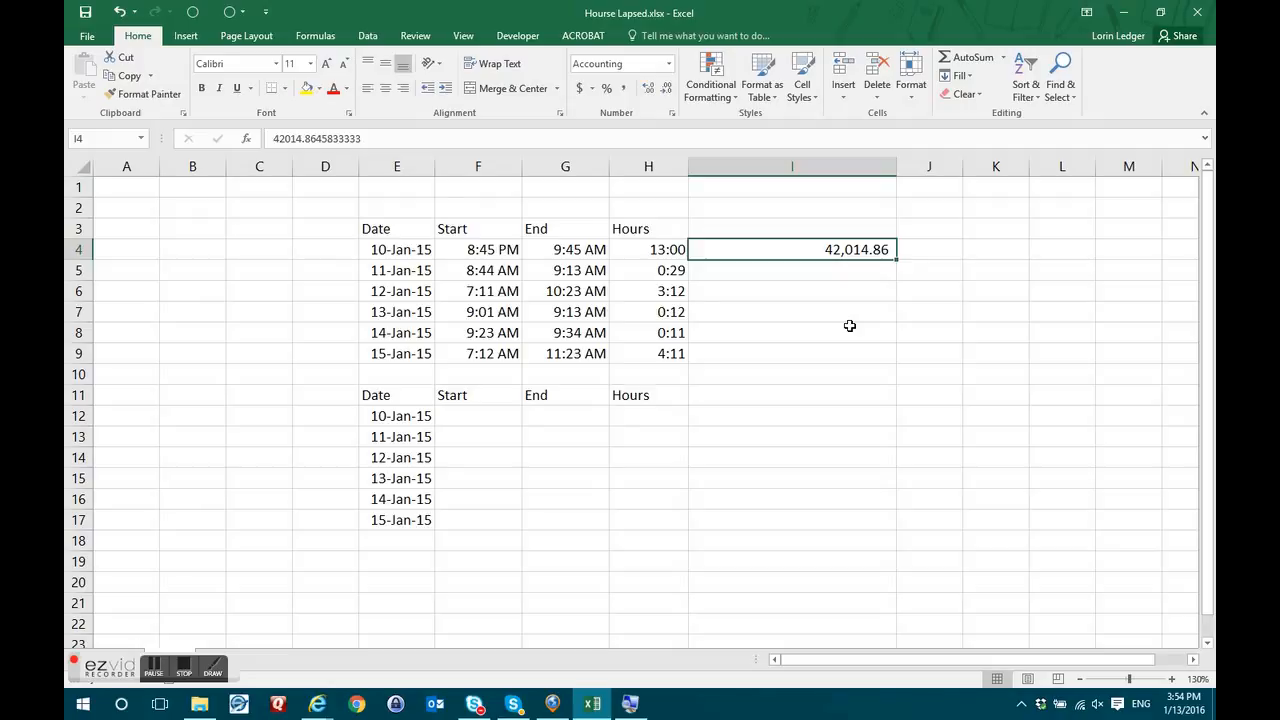
left_click(409, 249)
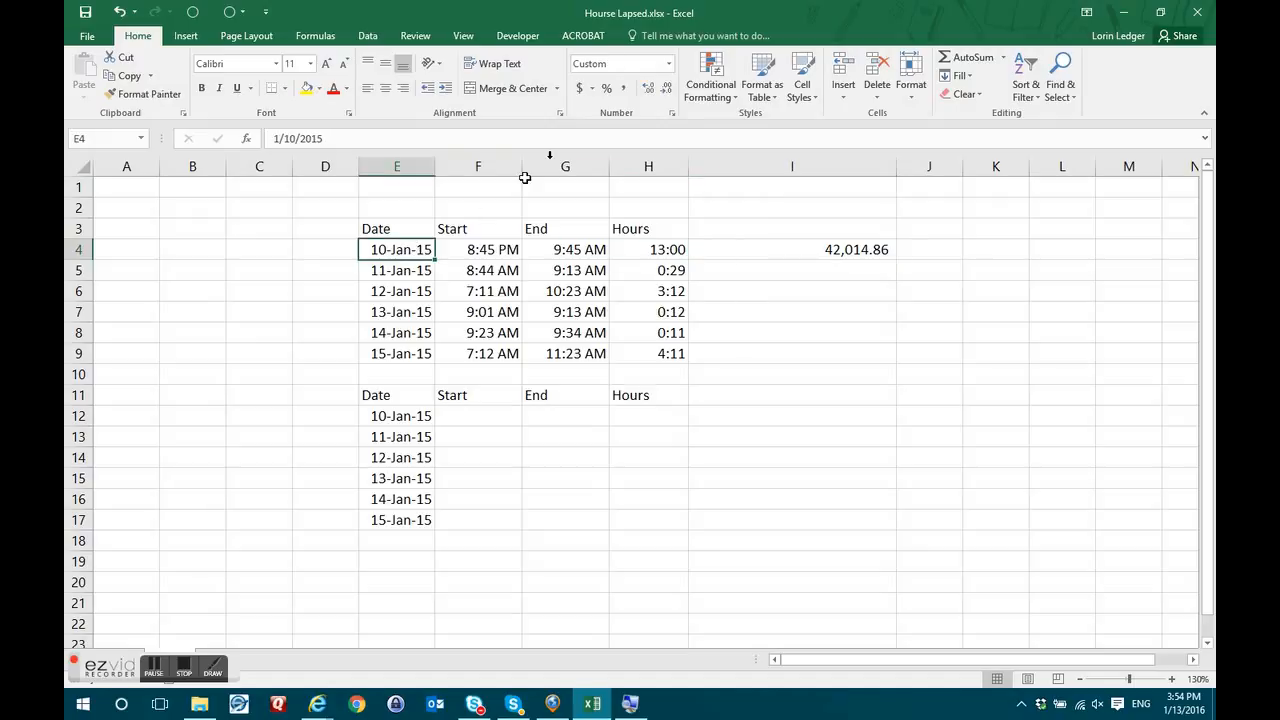
left_click(623, 88)
left_click_drag(440, 166, 470, 166)
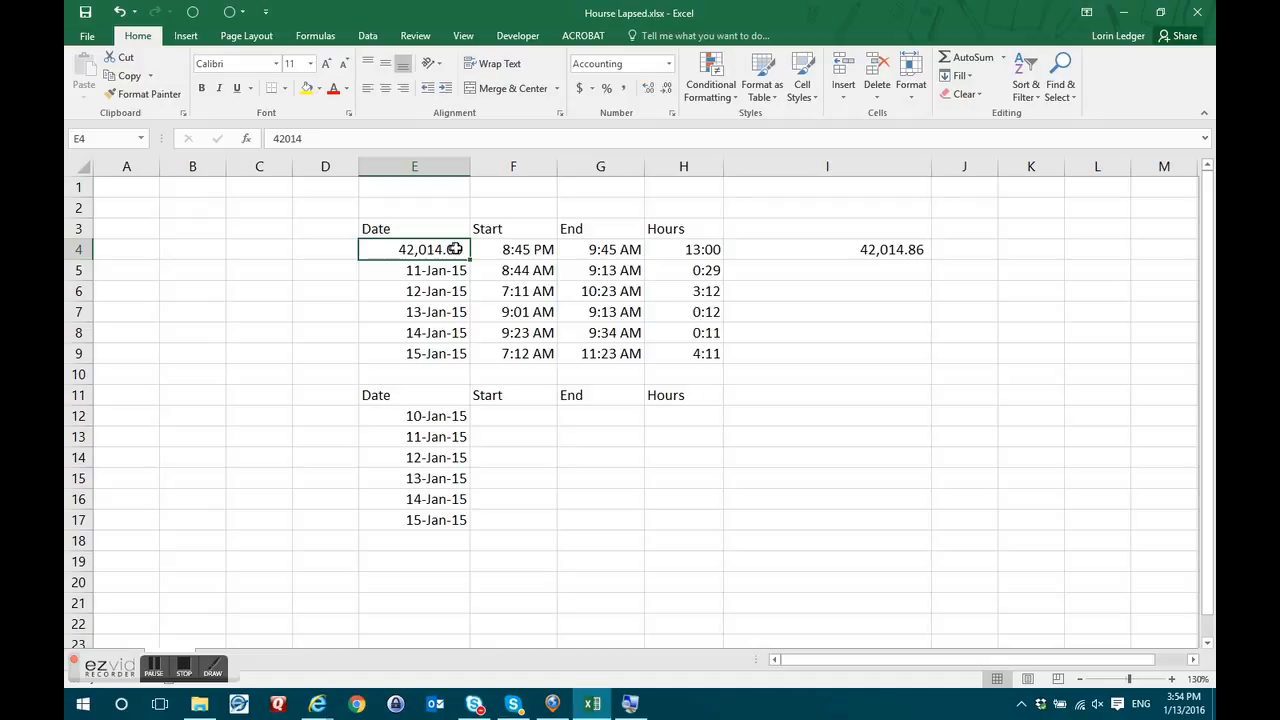
left_click(510, 249)
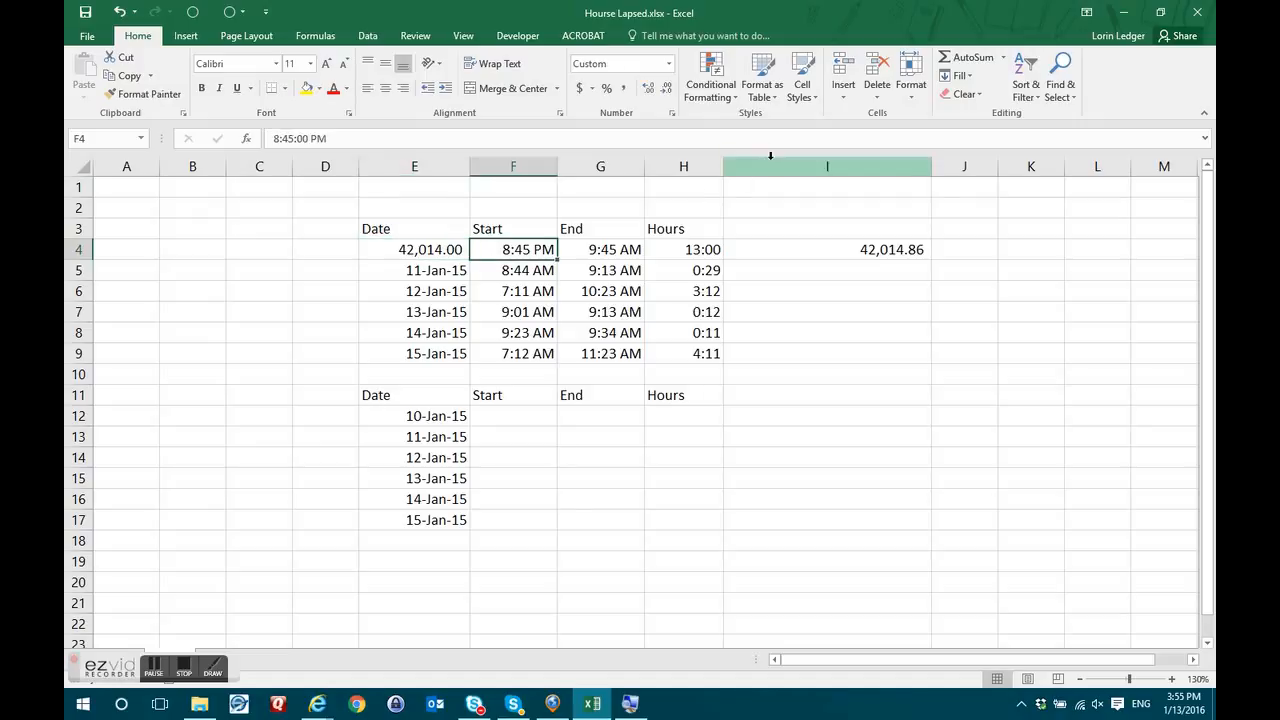
left_click(623, 88)
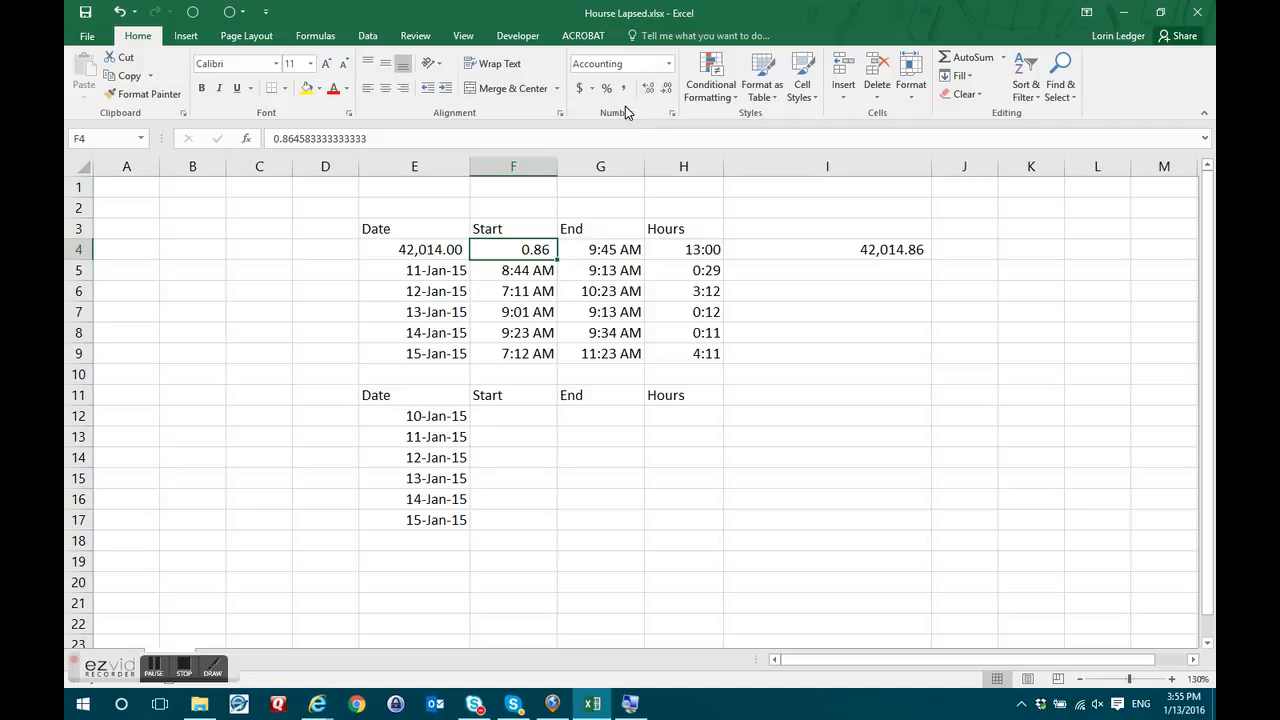
left_click(117, 12)
left_click(117, 12)
Restore E4's date display and review the times in F4:G9 and the Hours formulas in H4:H9.
left_click(117, 12)
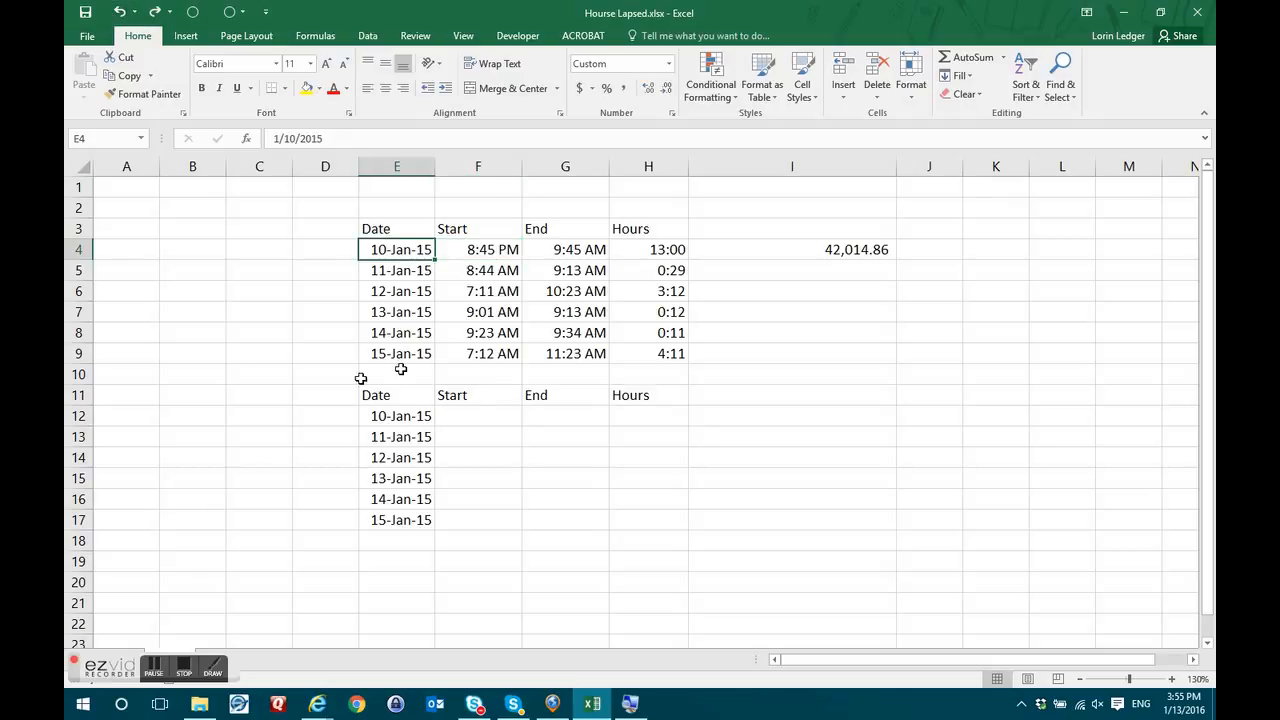
left_click_drag(486, 251, 591, 354)
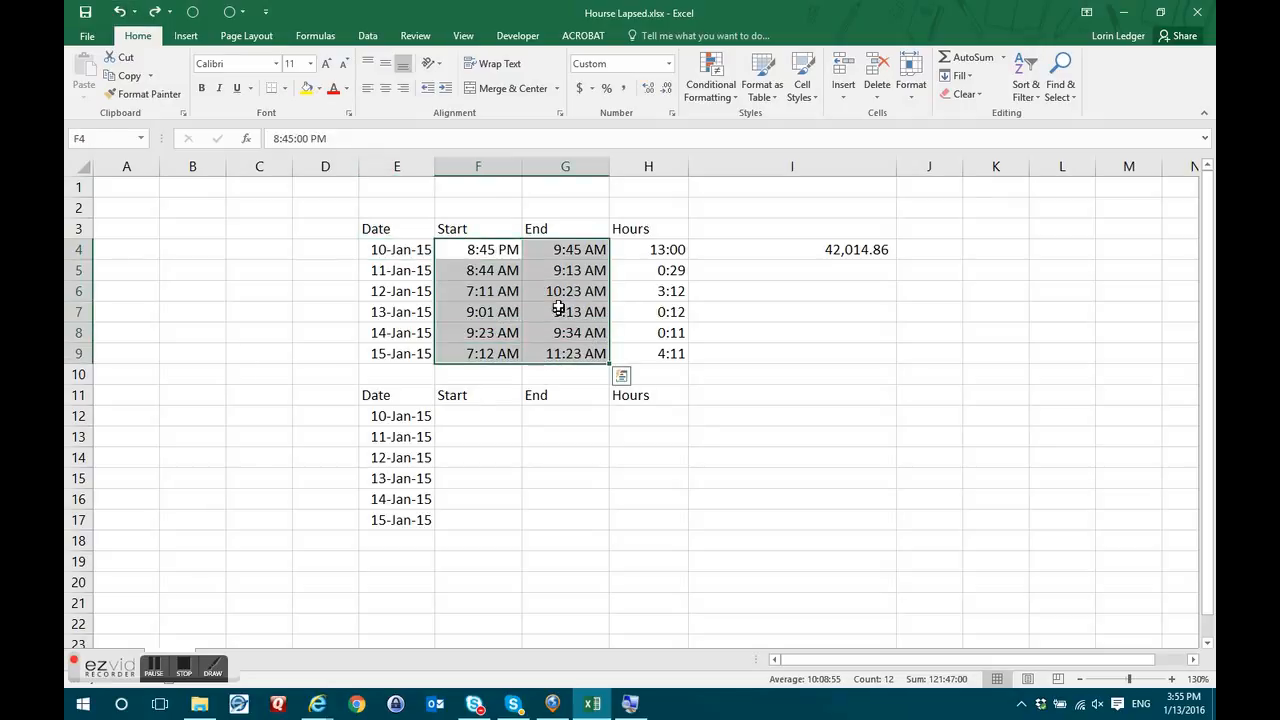
left_click_drag(503, 249, 579, 352)
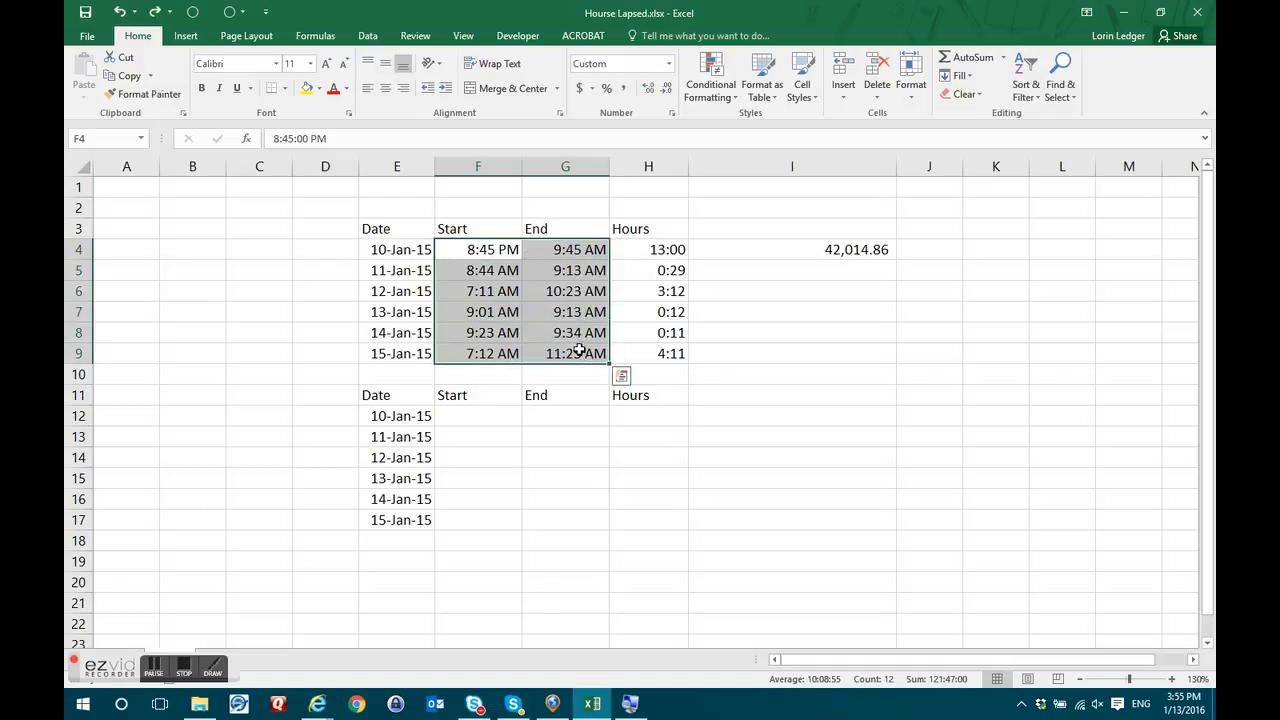
left_click(662, 249)
left_click_drag(662, 249, 658, 353)
left_click(650, 251)
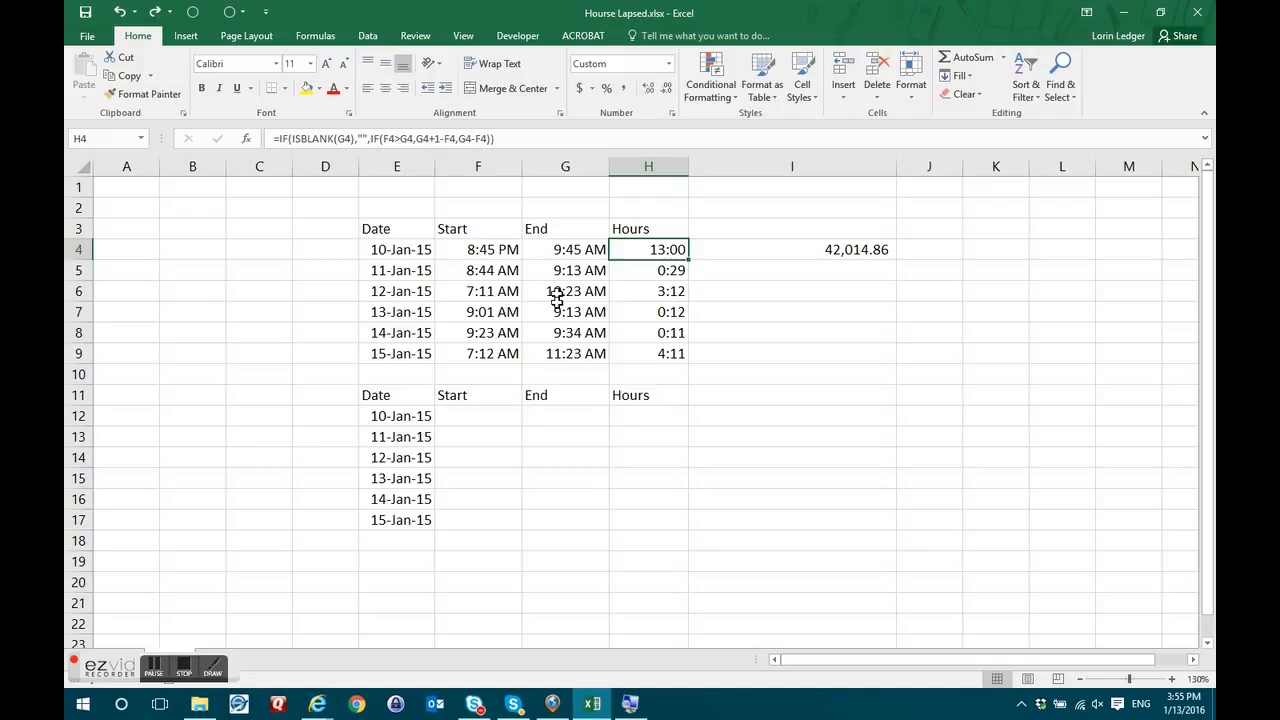
Delete the 15-Jan end time in G9 and confirm its Hours cell H9 goes blank.
left_click(575, 352)
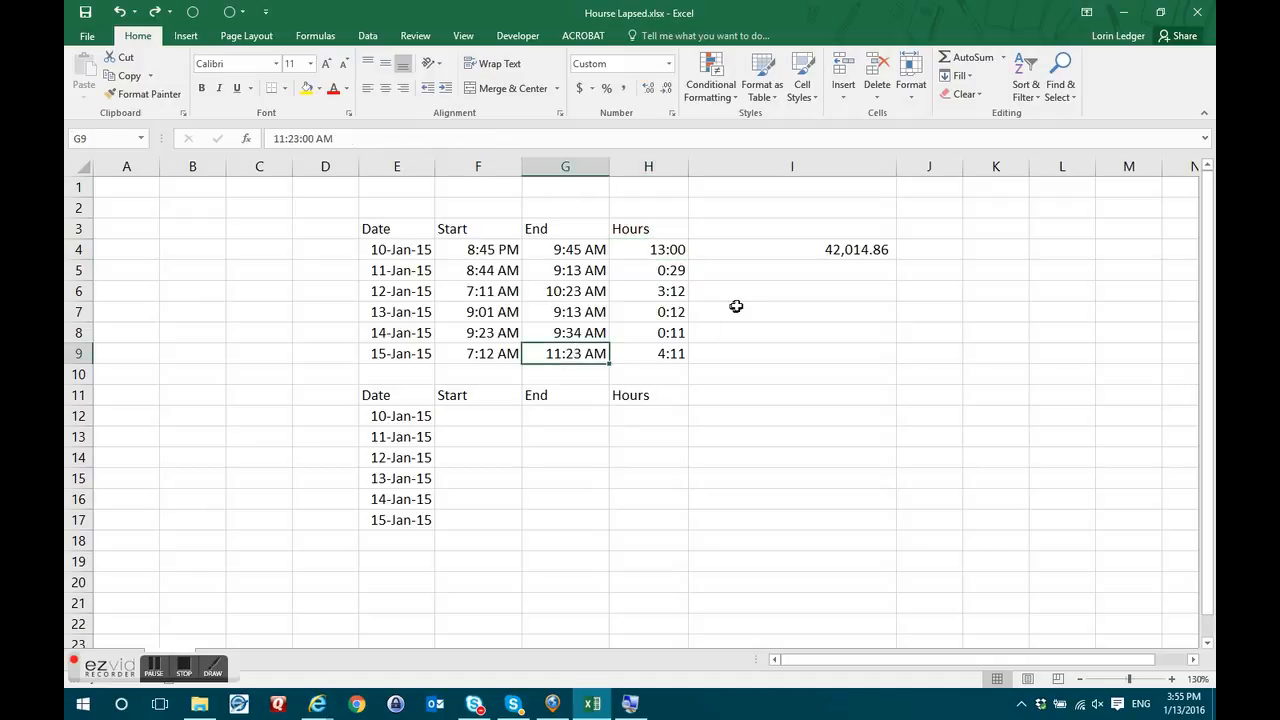
key("Delete")
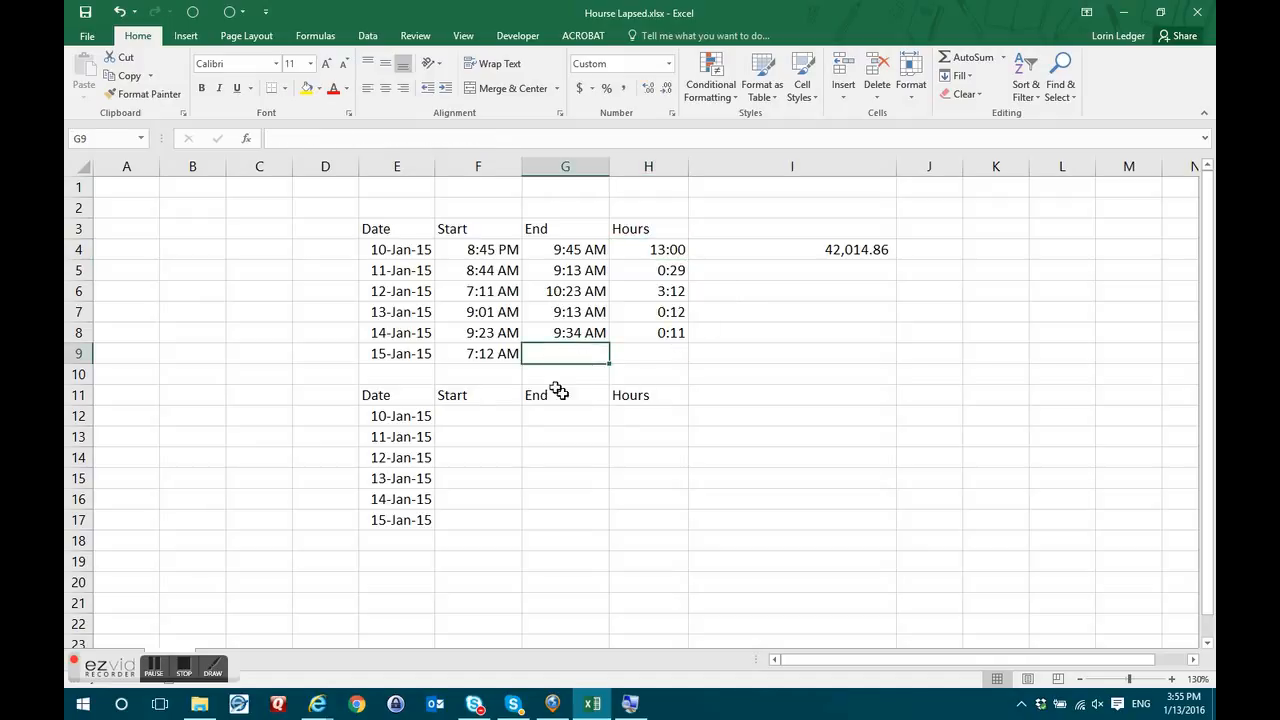
left_click(505, 350)
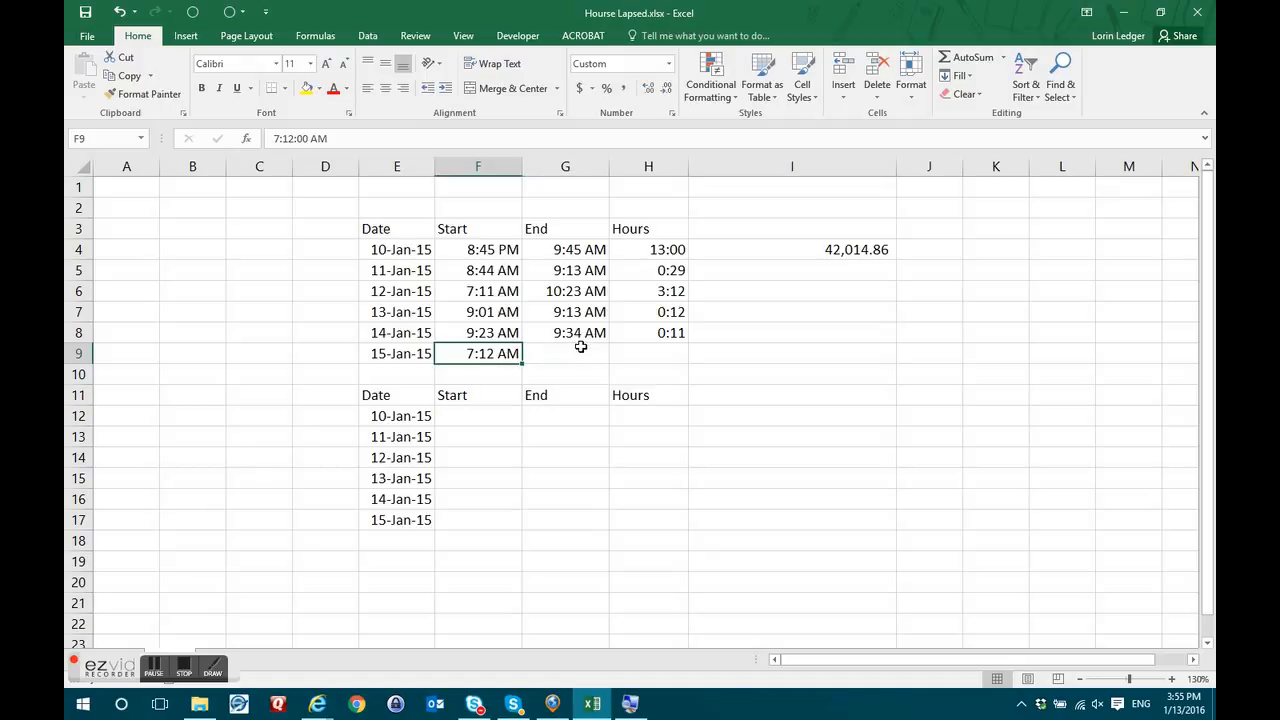
left_click(582, 354)
left_click(674, 350)
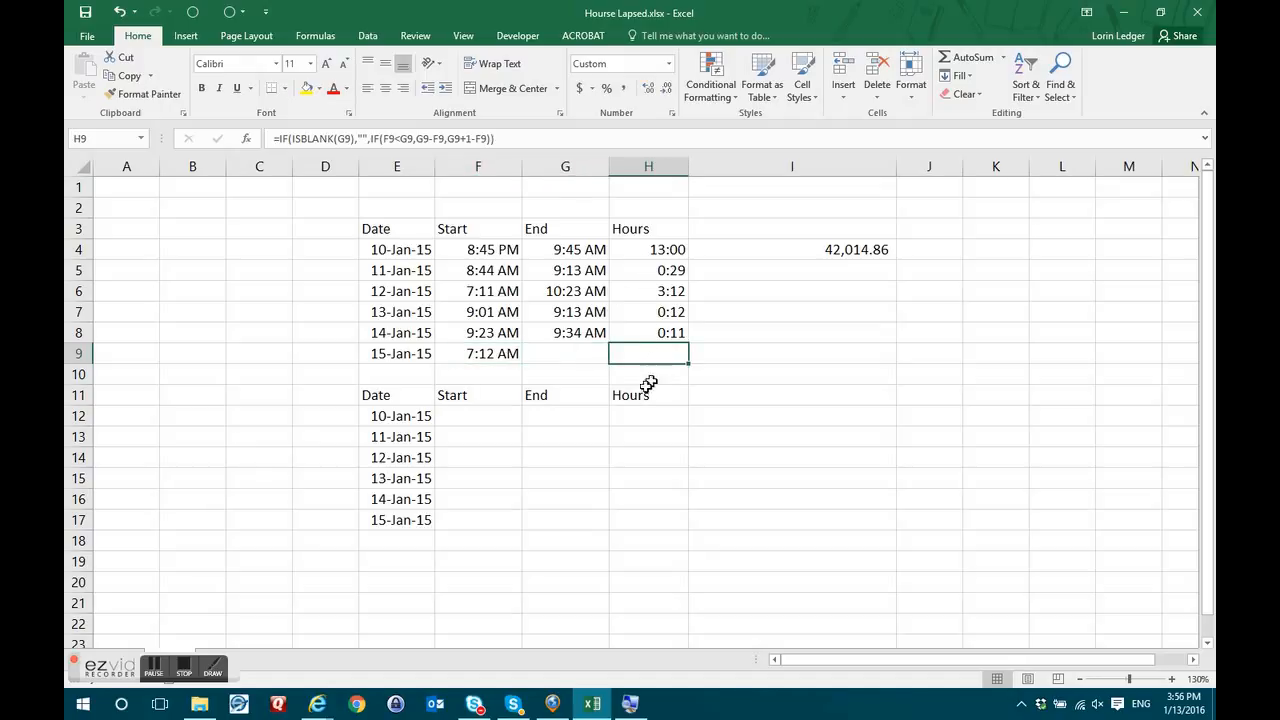
left_click(491, 414)
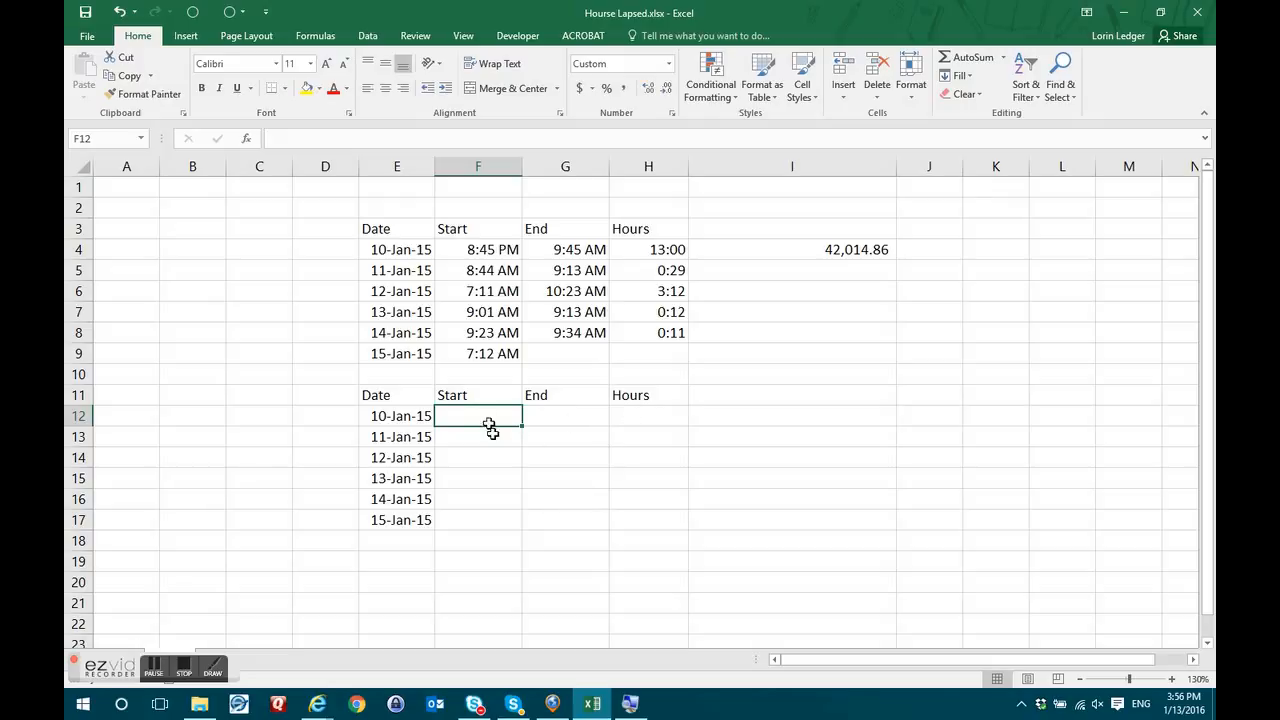
Give the empty Start and End cells F12:G17 the custom h:mm AM/PM format.
left_click_drag(491, 423, 543, 523)
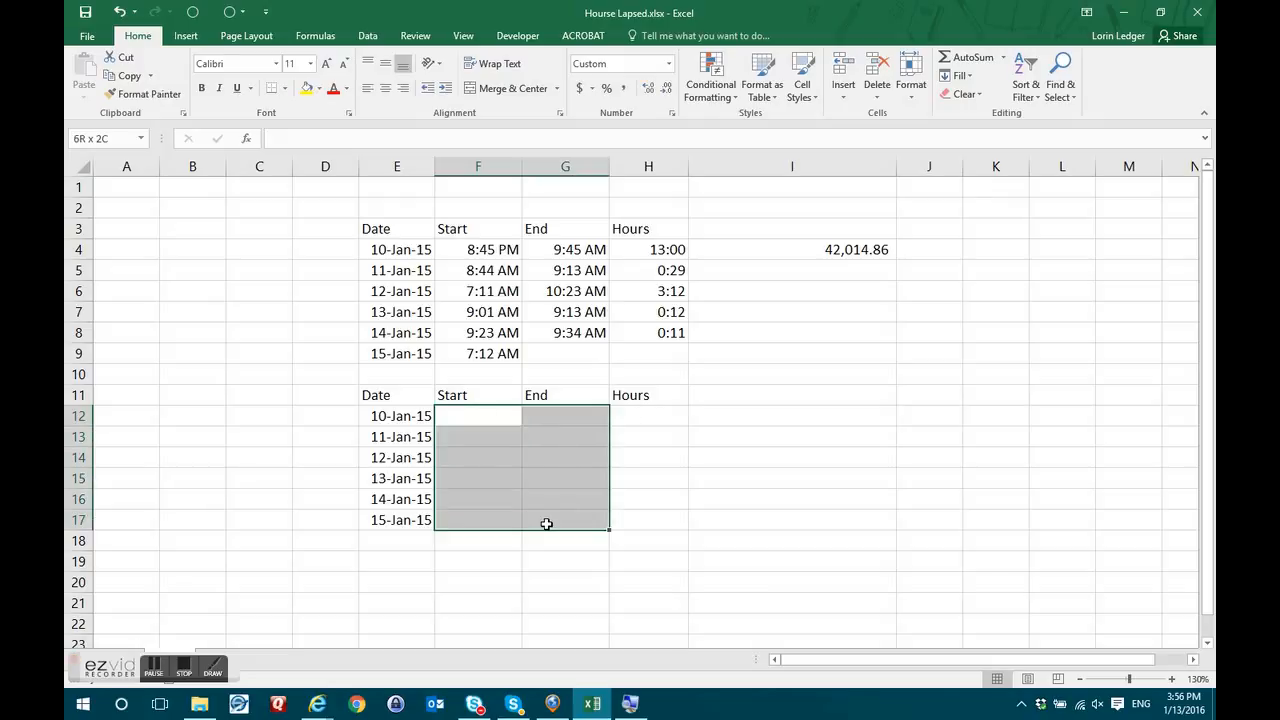
left_click(673, 116)
left_click_drag(803, 177, 782, 179)
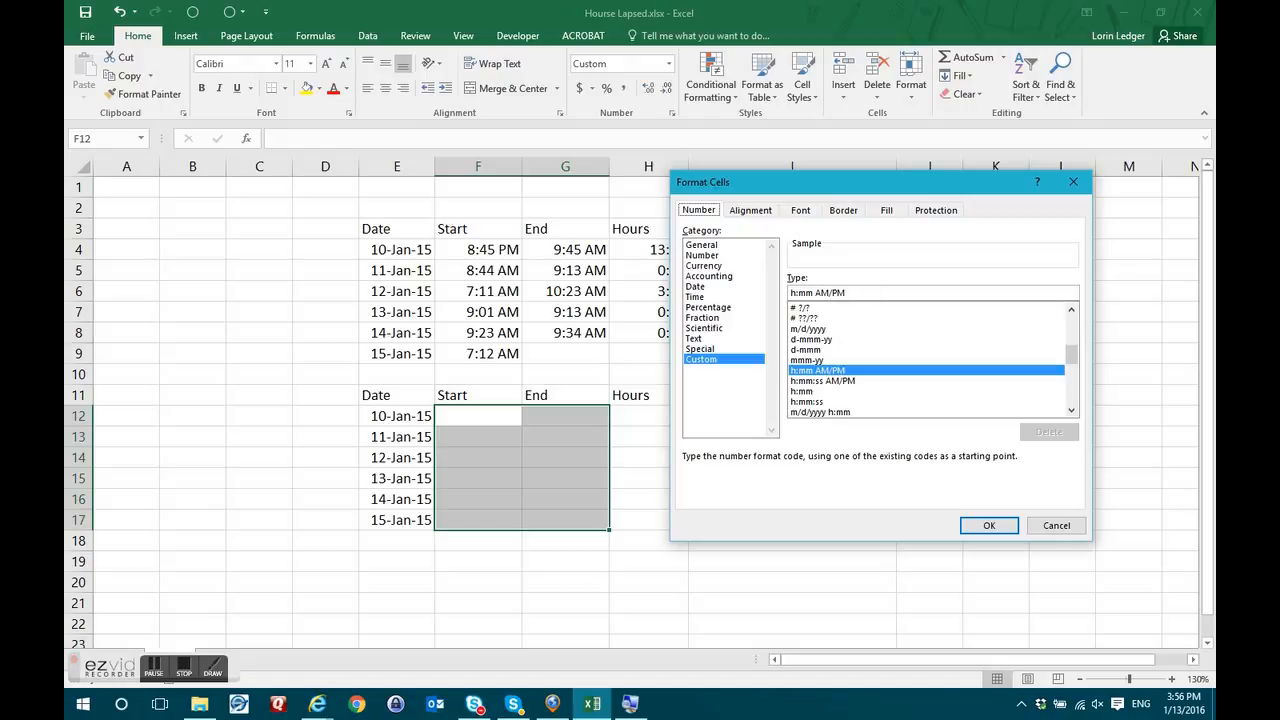
left_click(856, 291)
left_click(987, 528)
left_click(988, 525)
Apply the custom [h]:mm number format to the empty Hours cells H12:H17.
left_click_drag(665, 418, 654, 514)
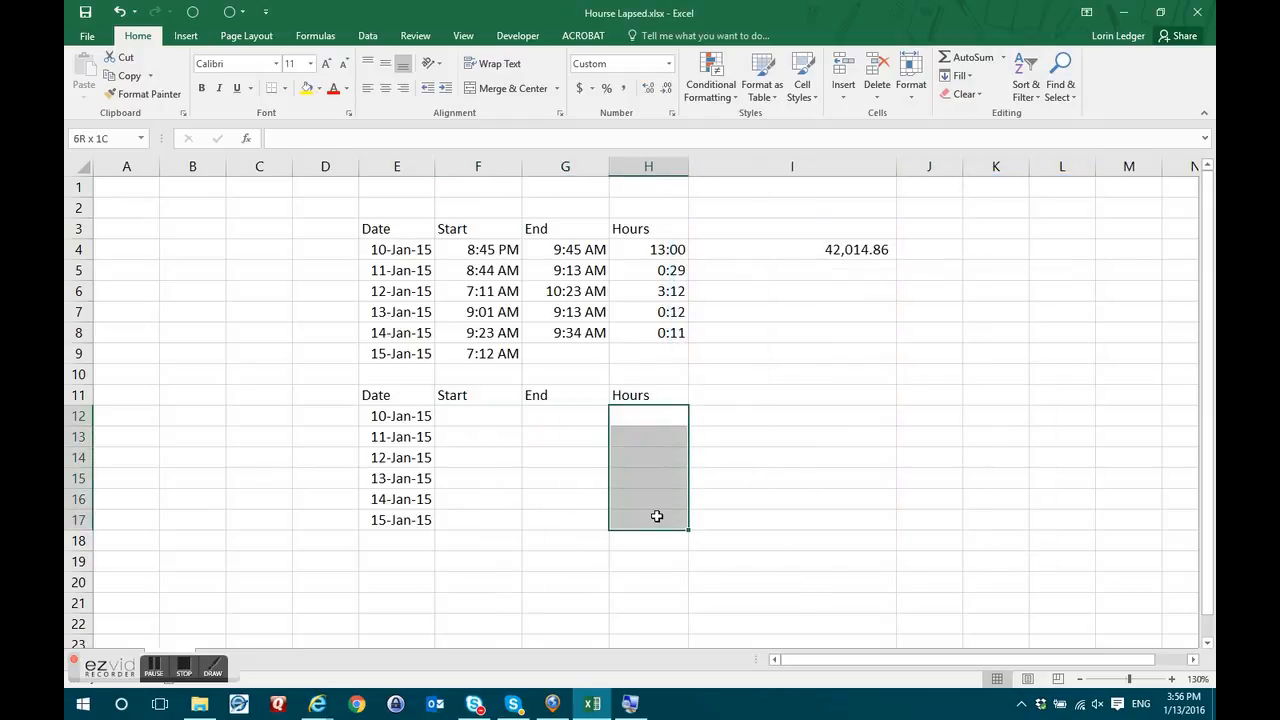
left_click(651, 416)
left_click(497, 417)
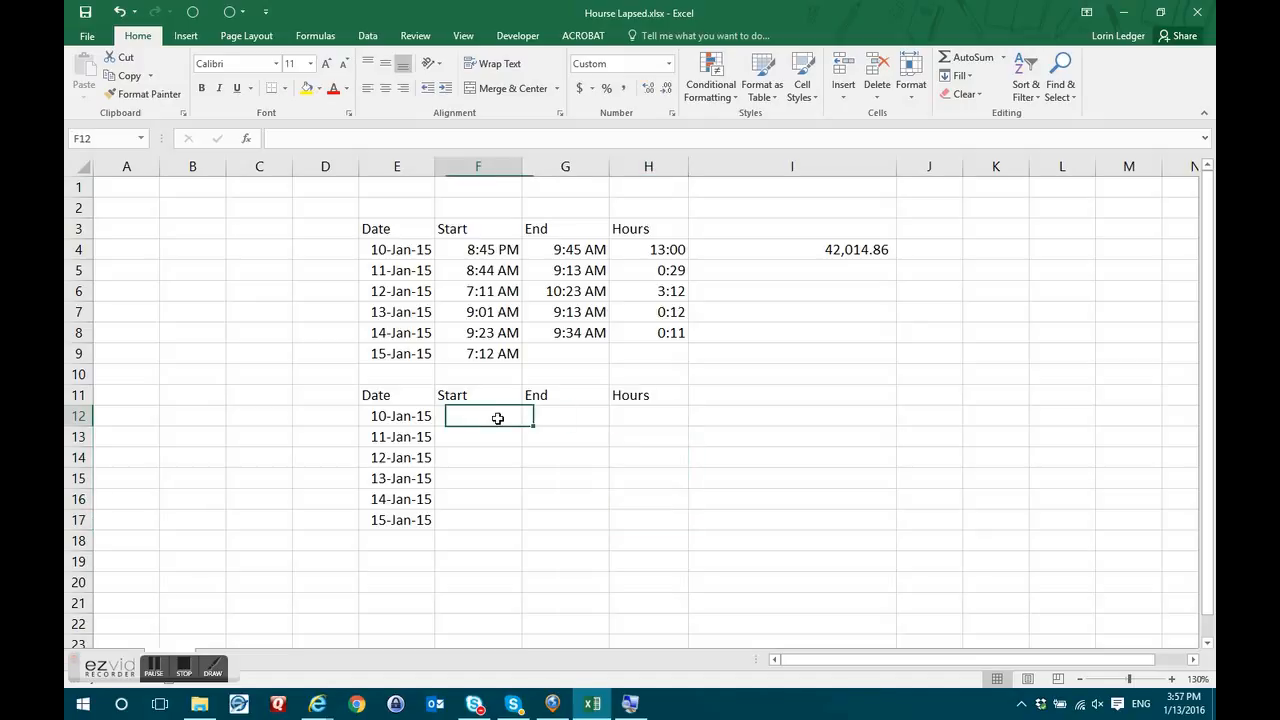
left_click(542, 416)
left_click_drag(637, 414, 640, 518)
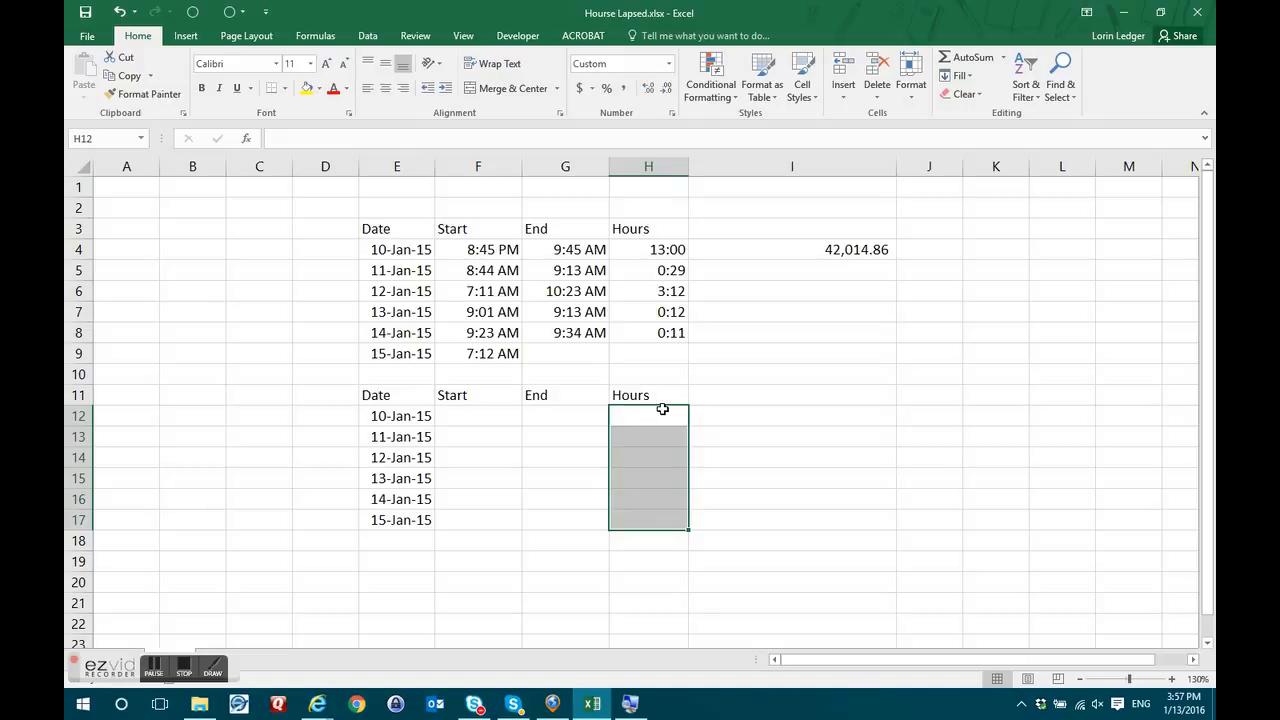
left_click(673, 114)
left_click_drag(853, 188, 820, 224)
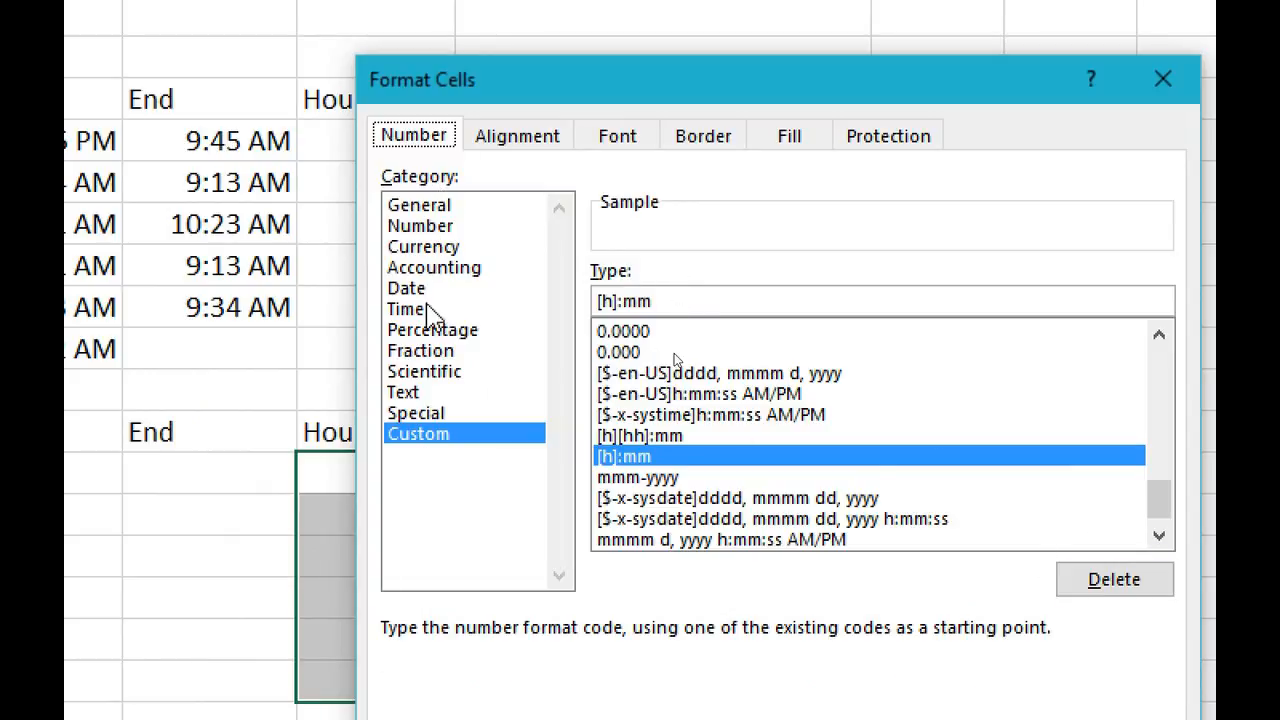
left_click(618, 303)
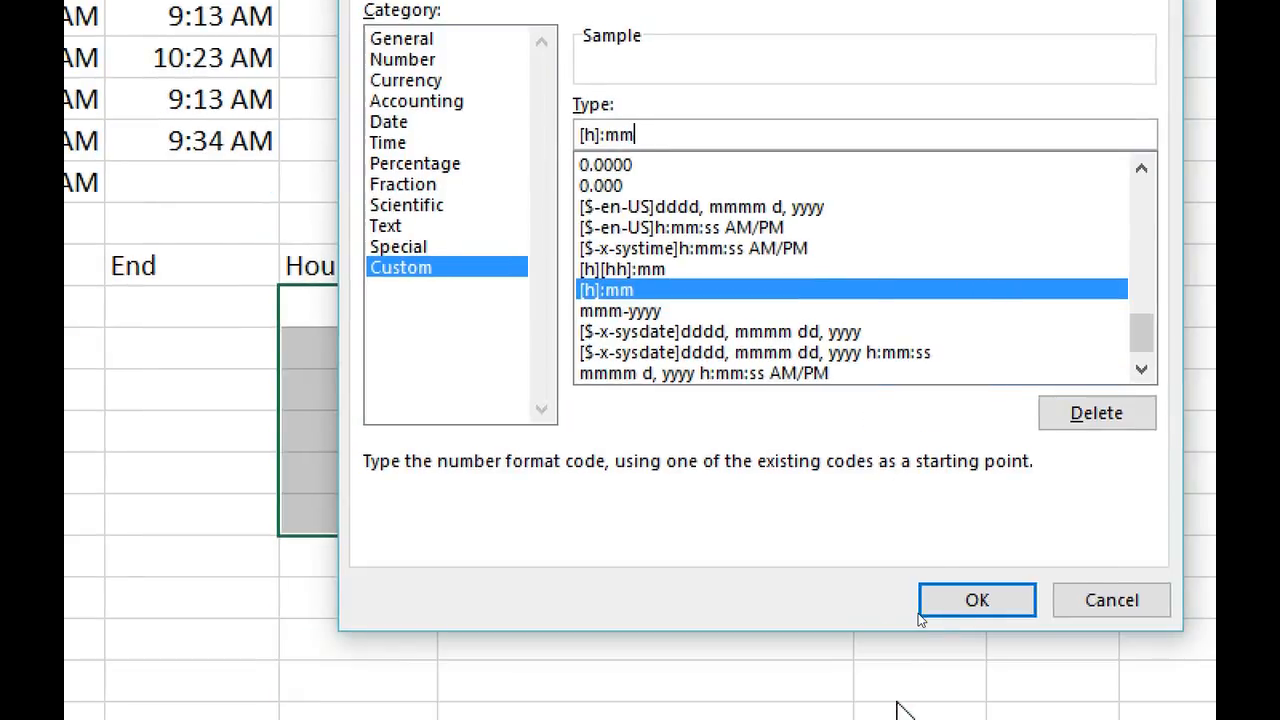
left_click(938, 598)
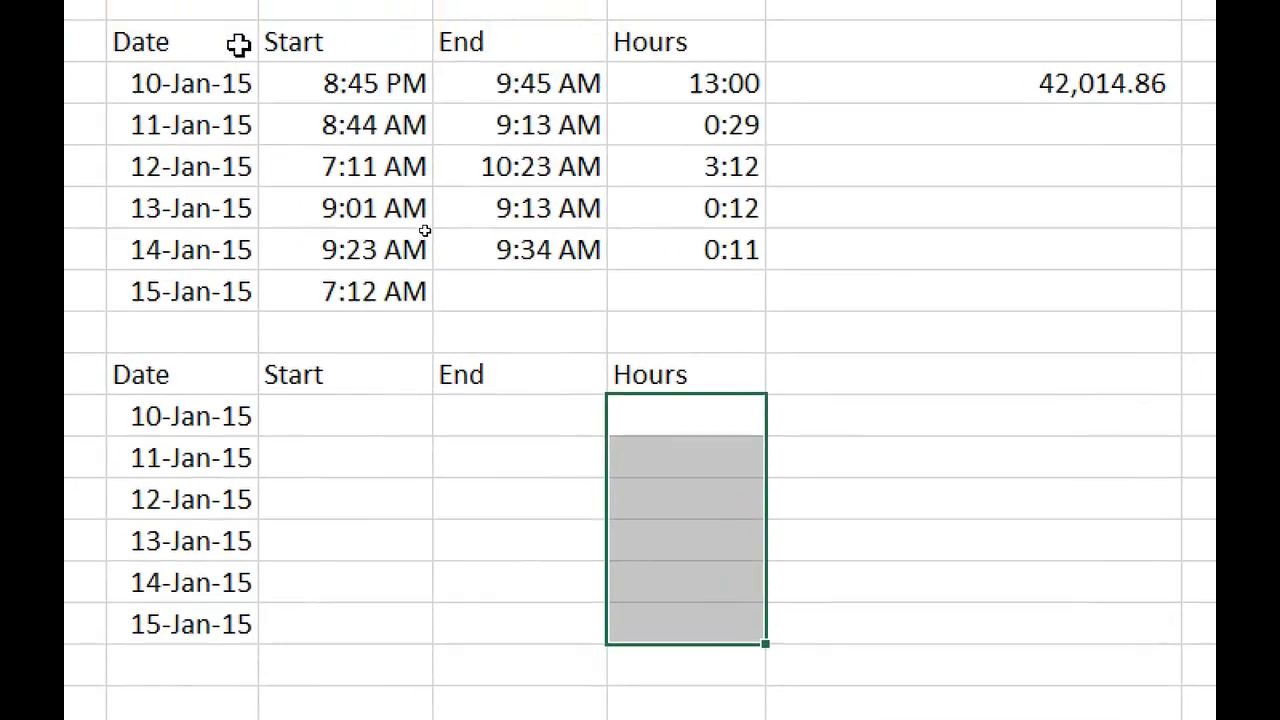
Point out the lower table's Start F12:F17, End G12:G17 and Hours H12:H17 cells.
left_click(680, 428)
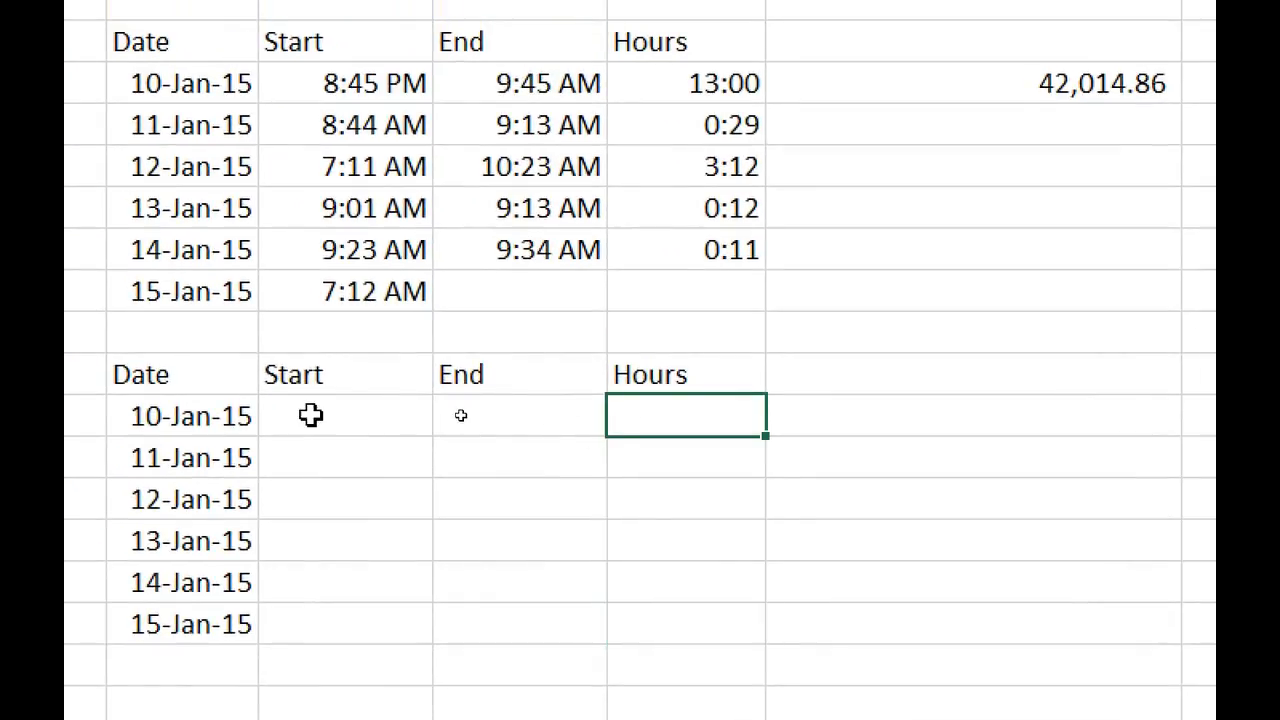
left_click_drag(309, 414, 459, 418)
left_click(706, 417)
left_click(360, 405)
left_click_drag(360, 405, 351, 623)
left_click_drag(507, 425, 512, 626)
left_click_drag(680, 420, 677, 617)
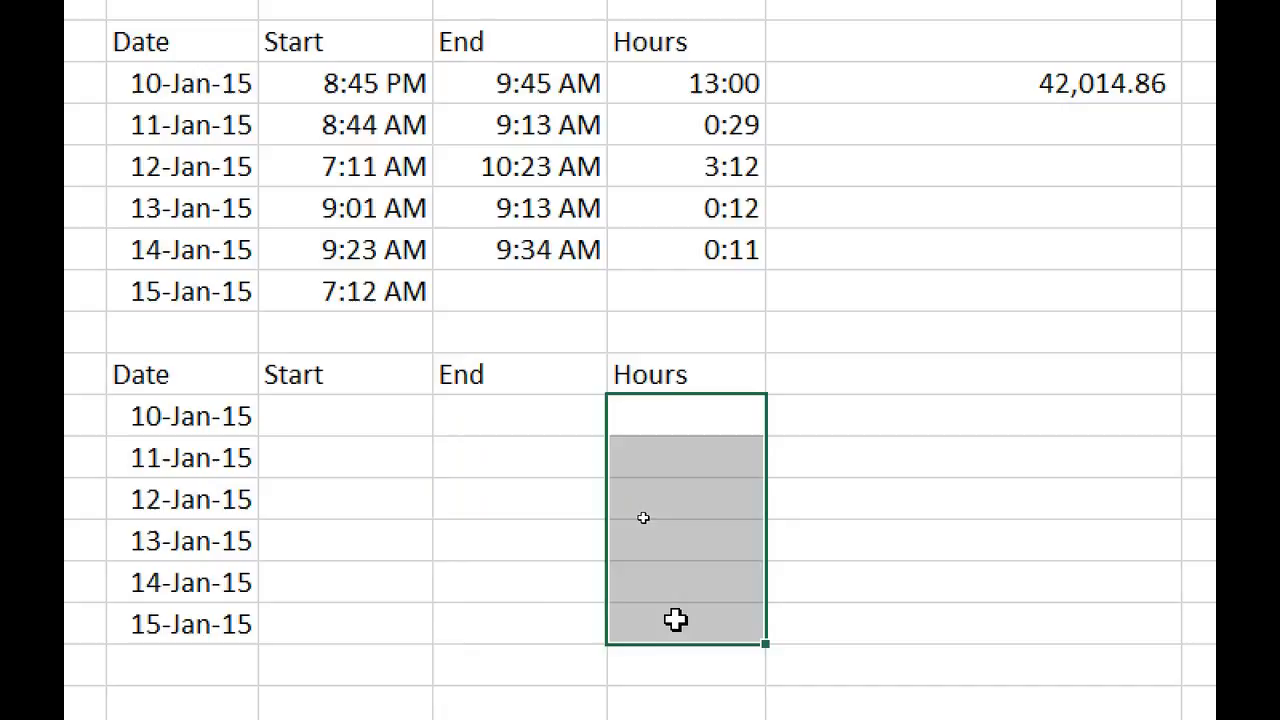
left_click(692, 409)
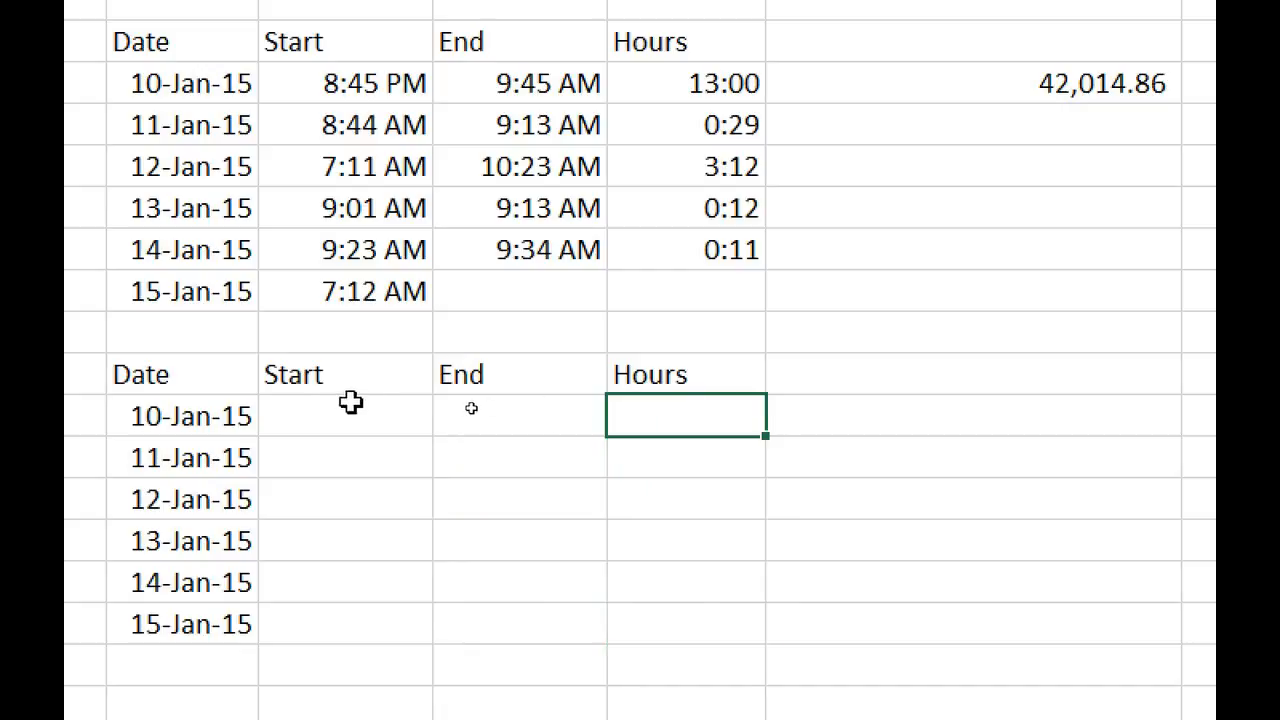
left_click_drag(347, 408, 460, 624)
left_click_drag(691, 409, 692, 630)
left_click(689, 410)
left_click(350, 414)
left_click(663, 414)
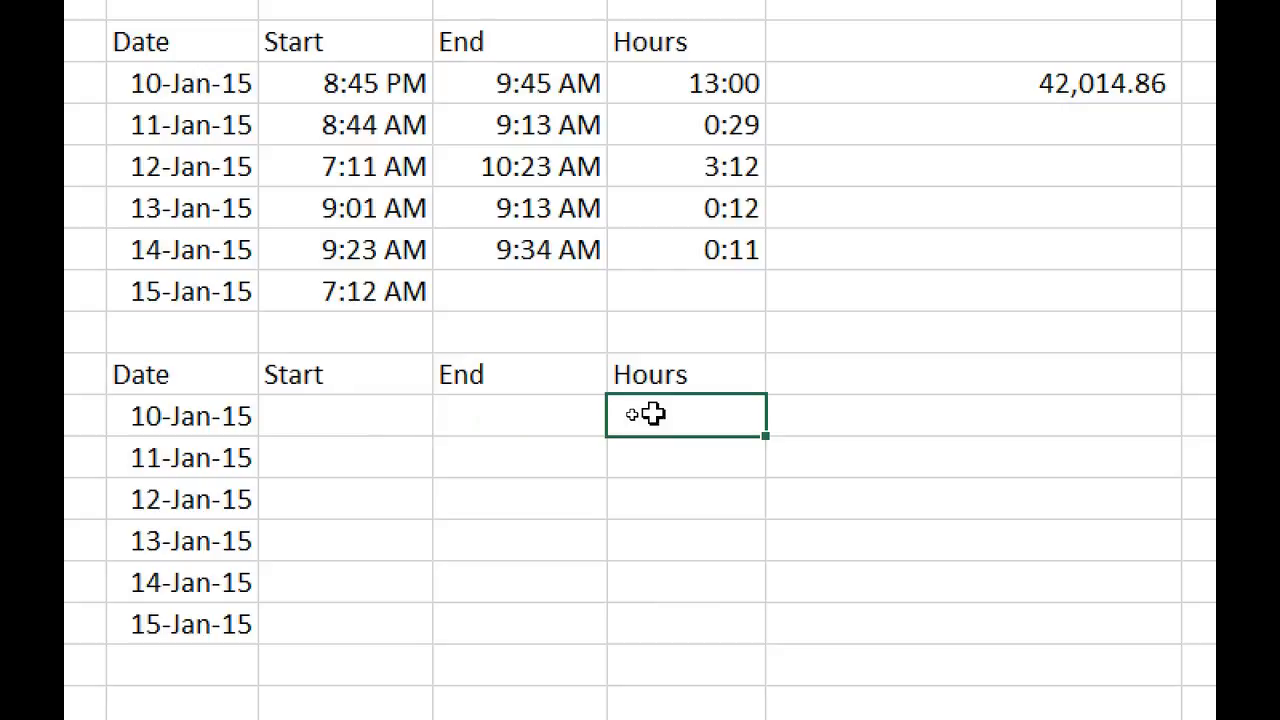
Enter 6:15 start and 7:15 am end for 10-Jan-15, then begin the Hours formula with =G12.
left_click(376, 408)
type("6:15")
key("Tab")
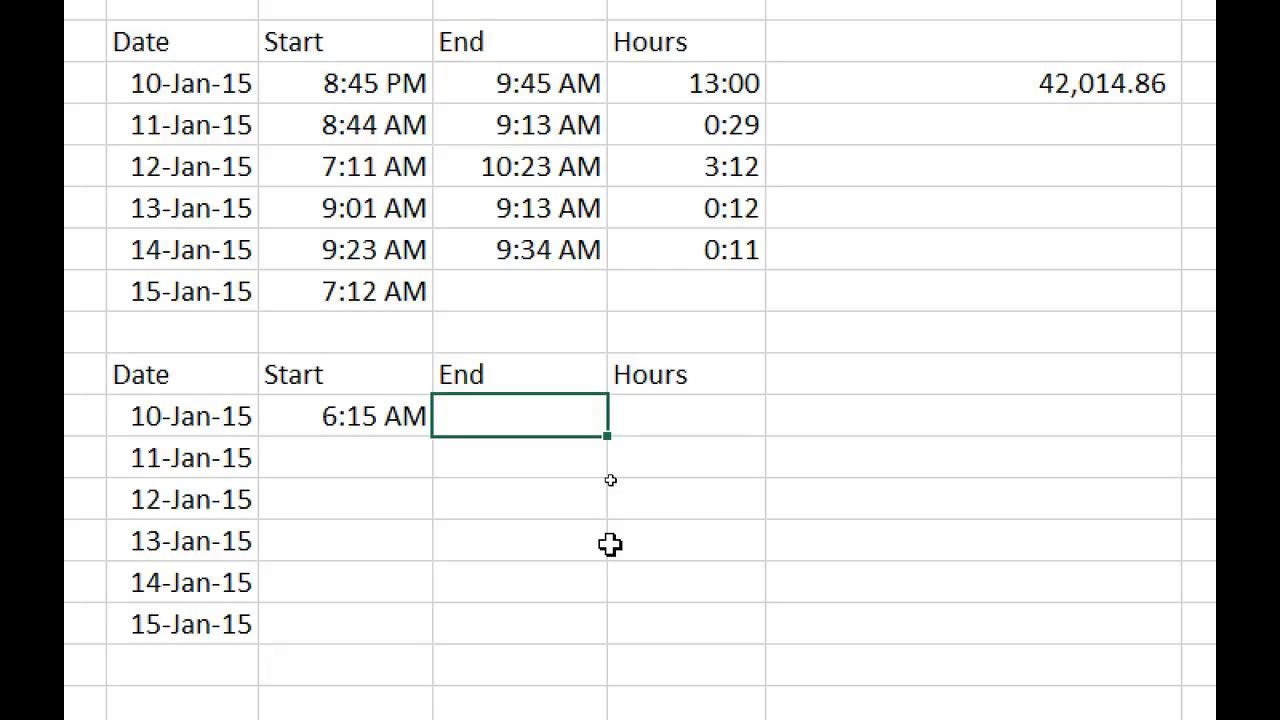
type("7:15 am")
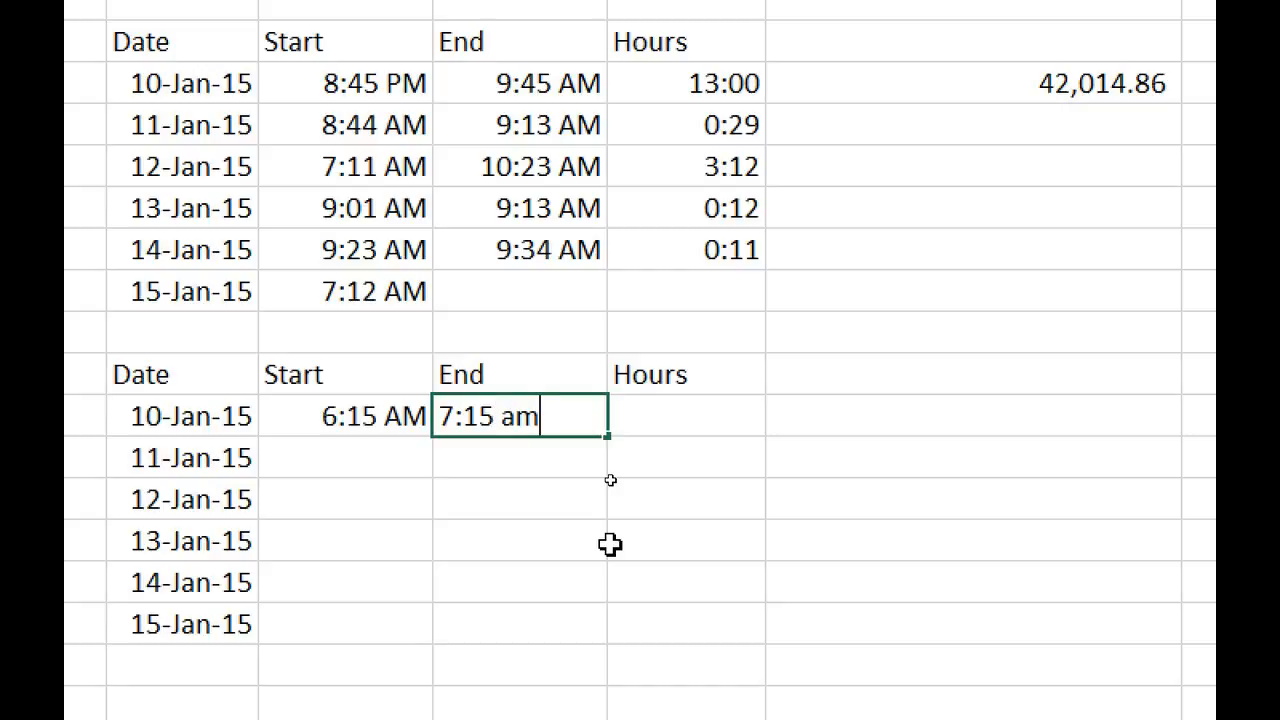
key("Tab")
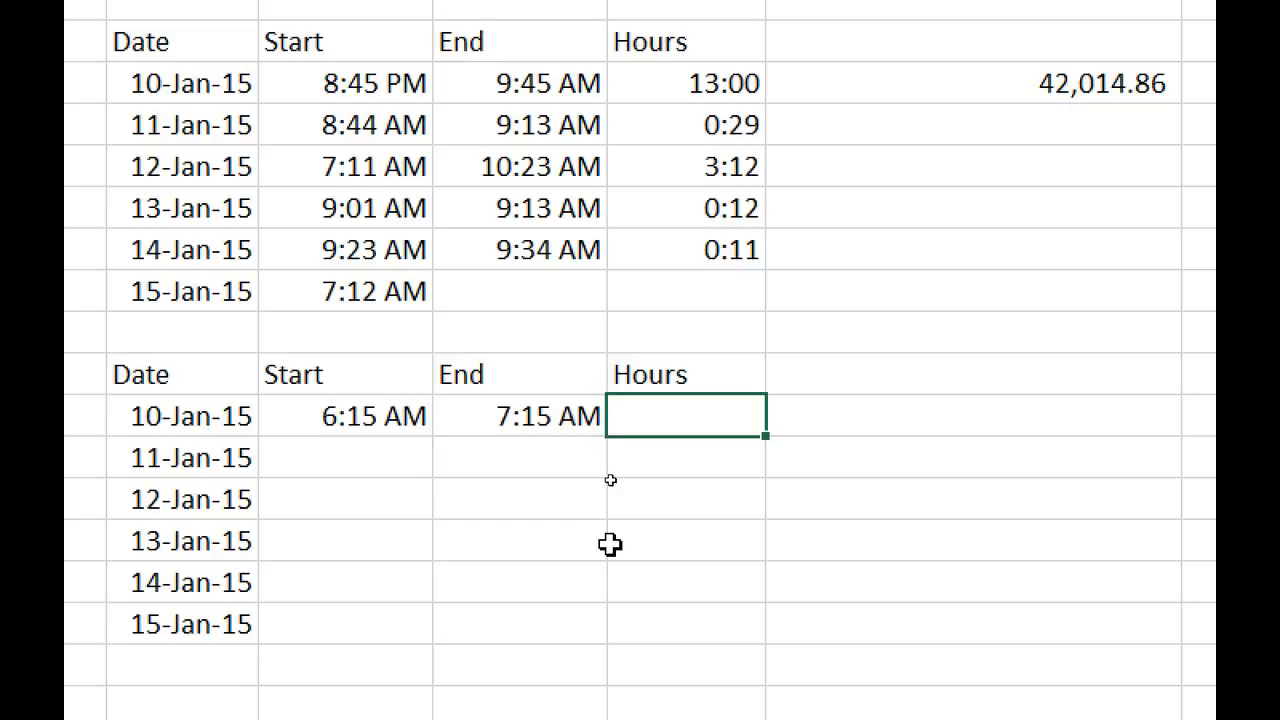
type("=")
key("Left")
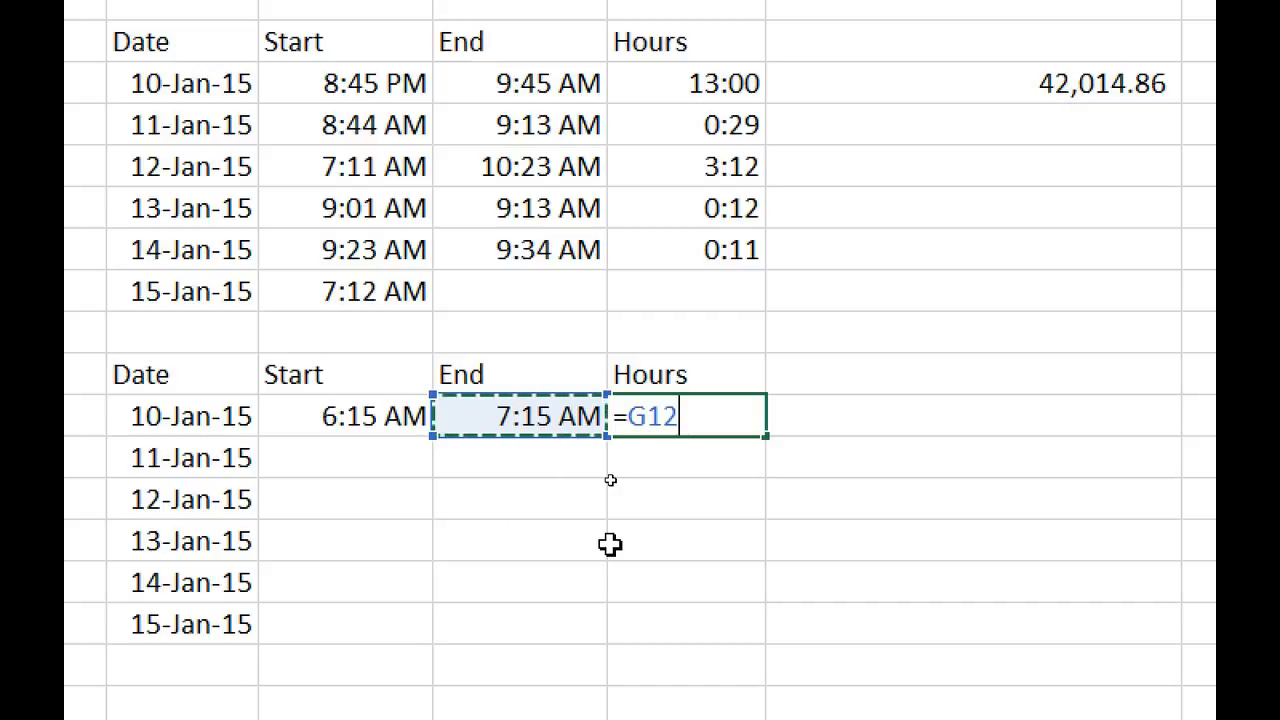
Finish the 10-Jan Hours formula as =G12-F12 and confirm it returns 1:00.
type("-")
key("Left")
key("Left")
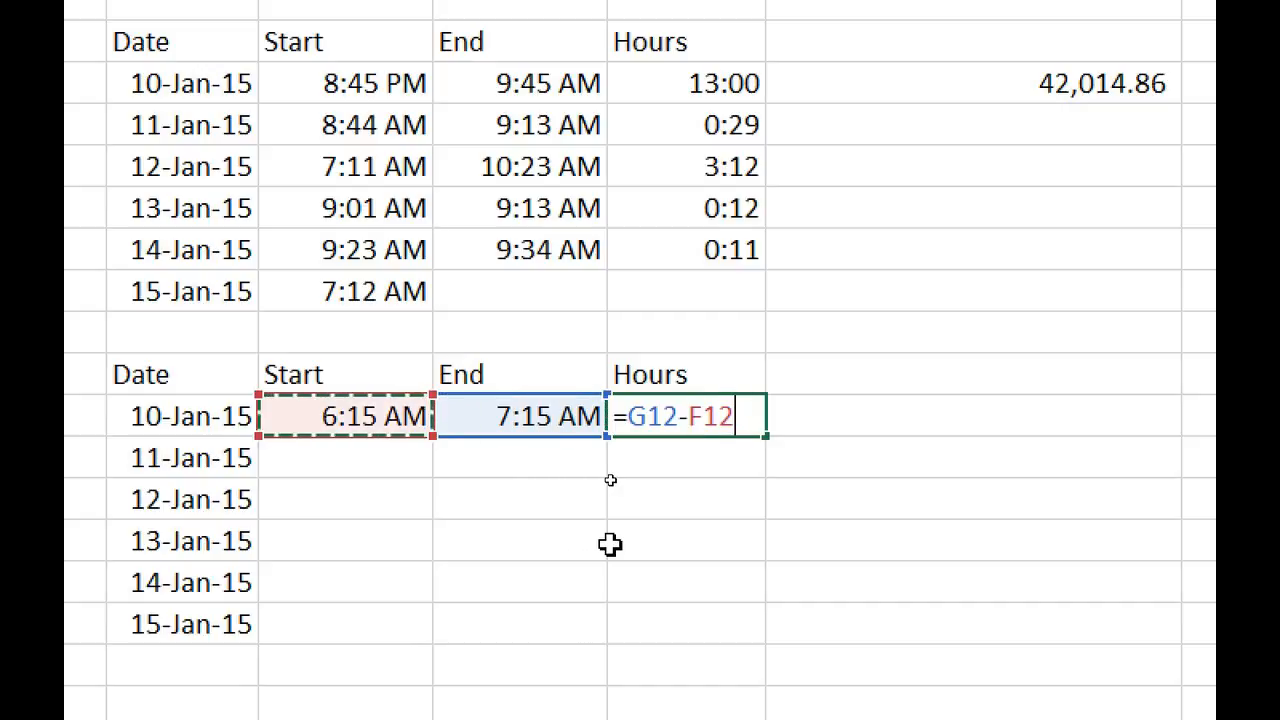
key("Return")
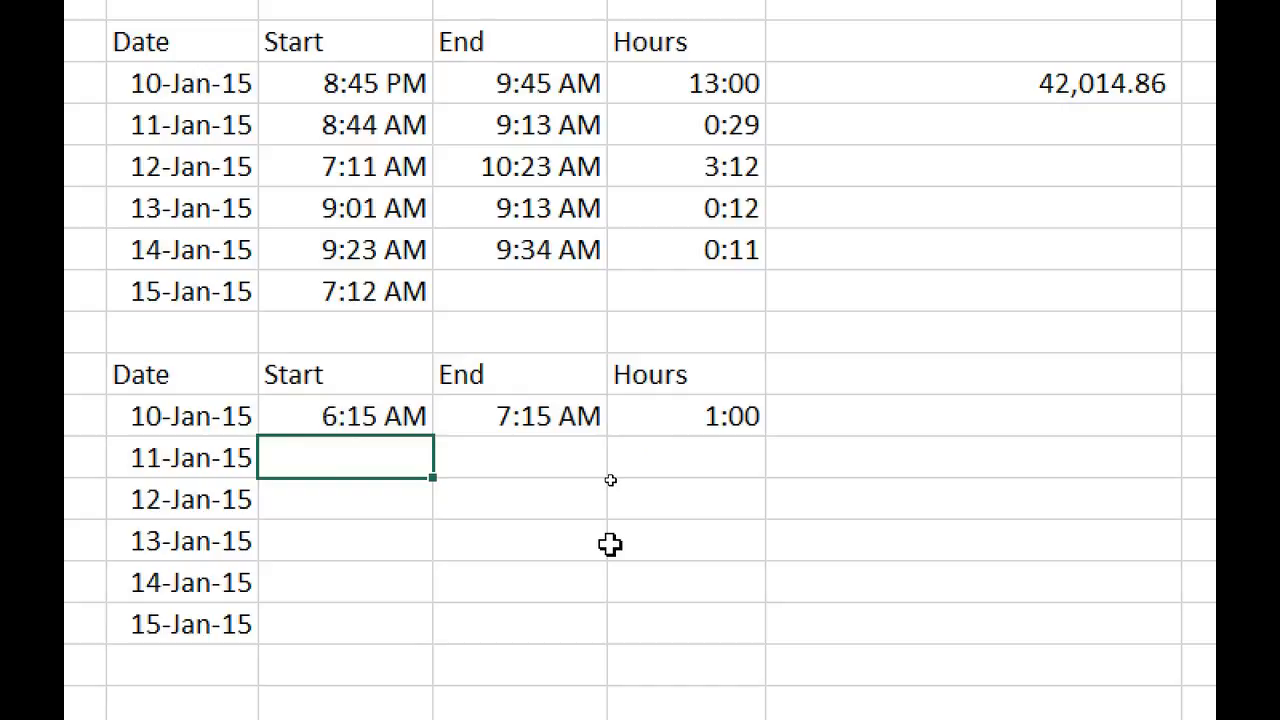
key("Up")
key("Right")
key("Right")
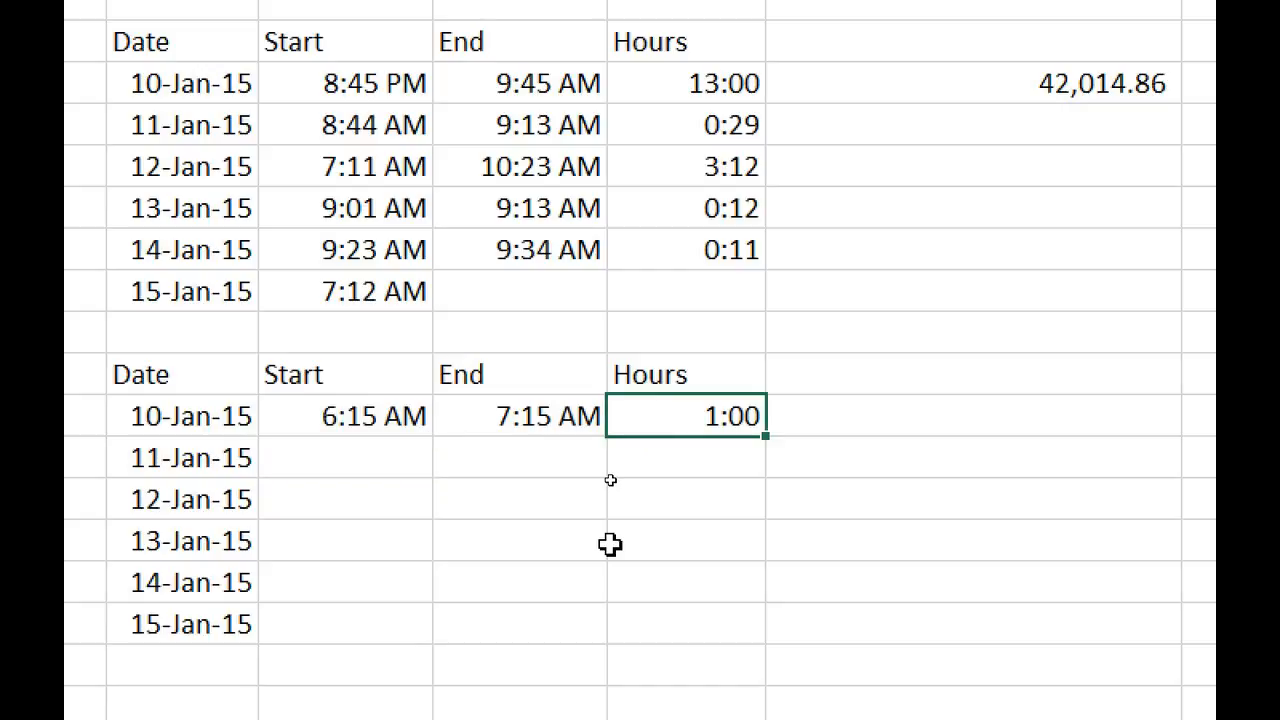
key("Down")
key("Up")
key("Left")
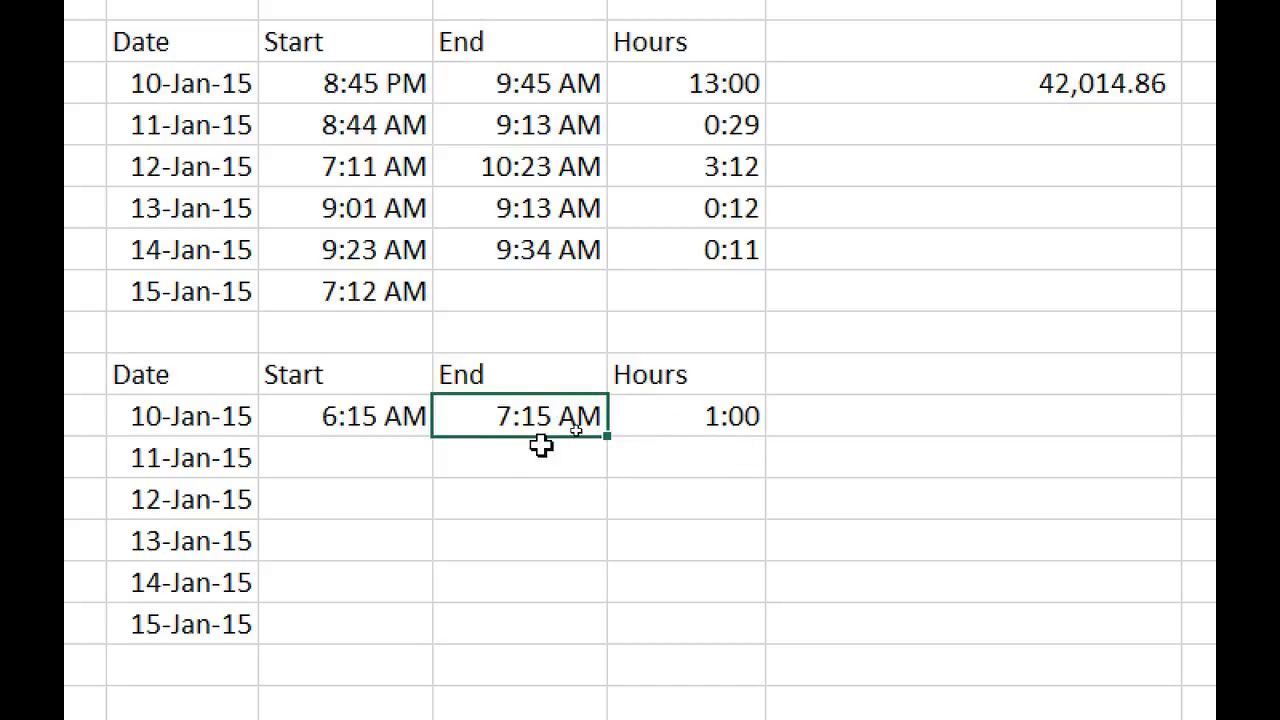
left_click(414, 457)
left_click(716, 415)
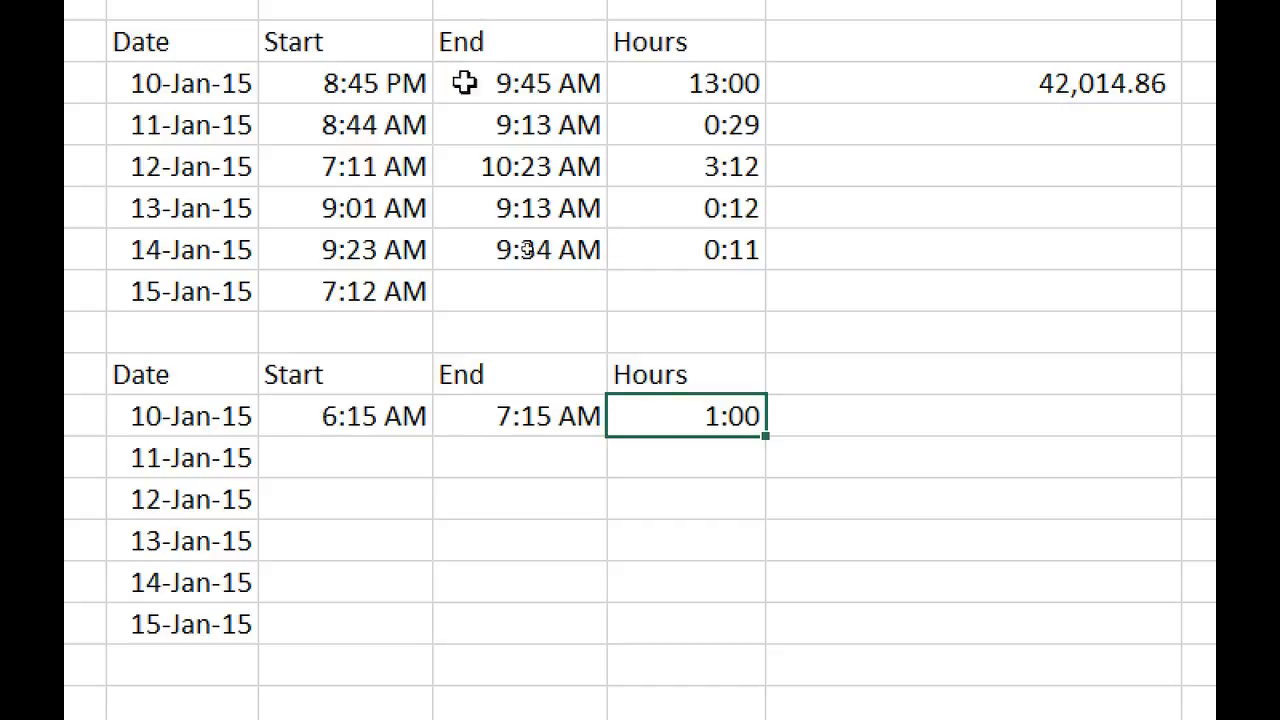
Change the 10-Jan start time from 6:15 AM to 6:15 PM.
left_click(410, 413)
key("F2")
key("Left")
key("BackSpace")
type("P")
key("Return")
key("Up")
key("Right")
key("Right")
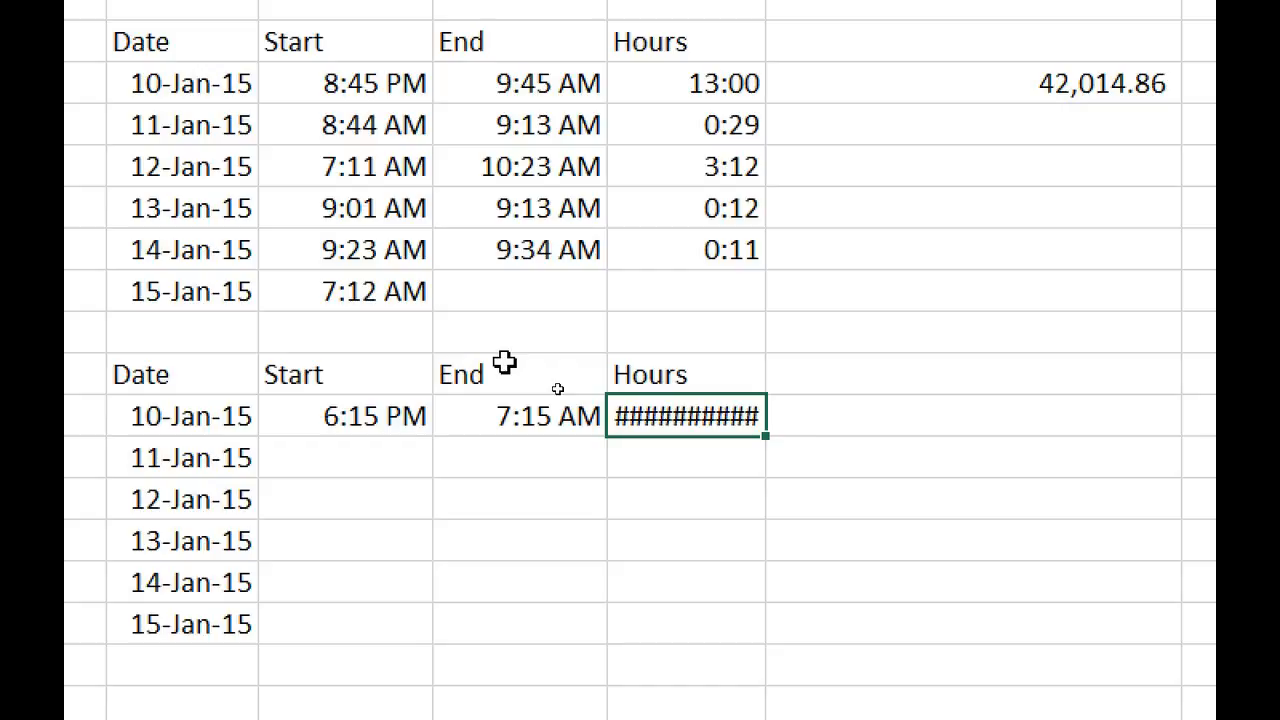
Wrap the Hours formula in an IF with G12-F12 as its false value.
key("F2")
key("Left")
key("Left")
key("Left")
key("Left")
key("Left")
key("Left")
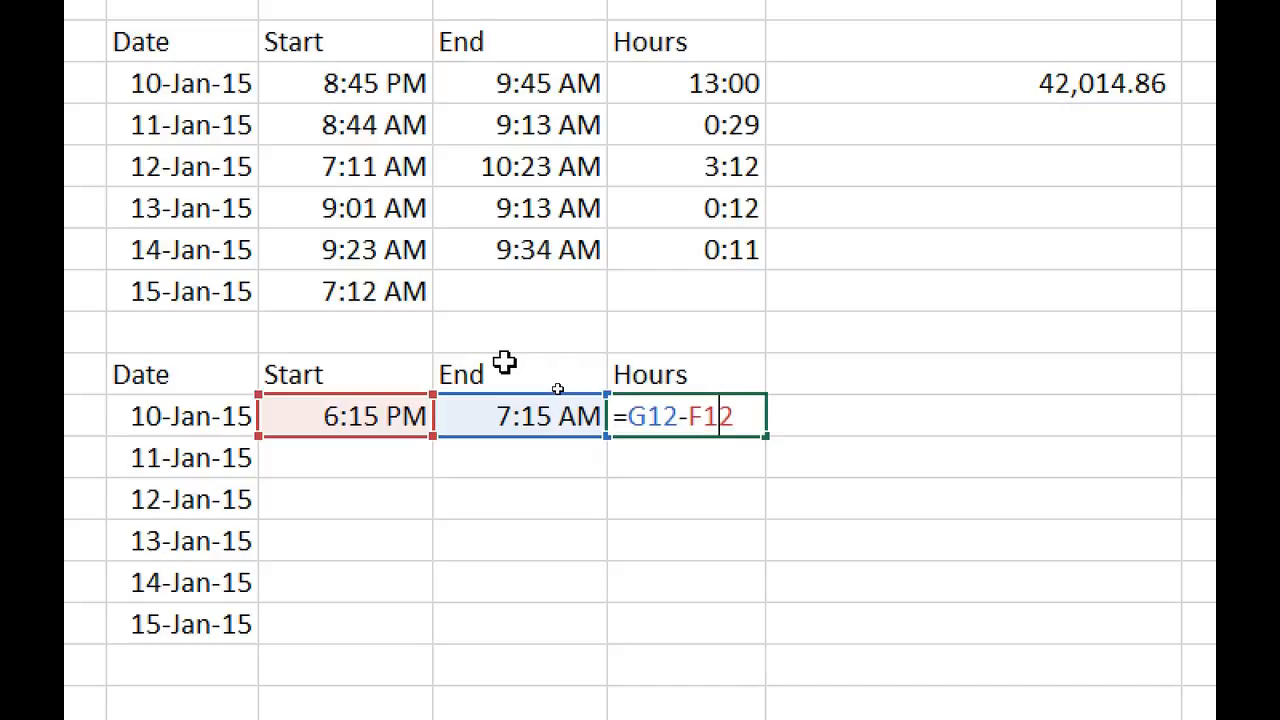
key("Left")
type("if(")
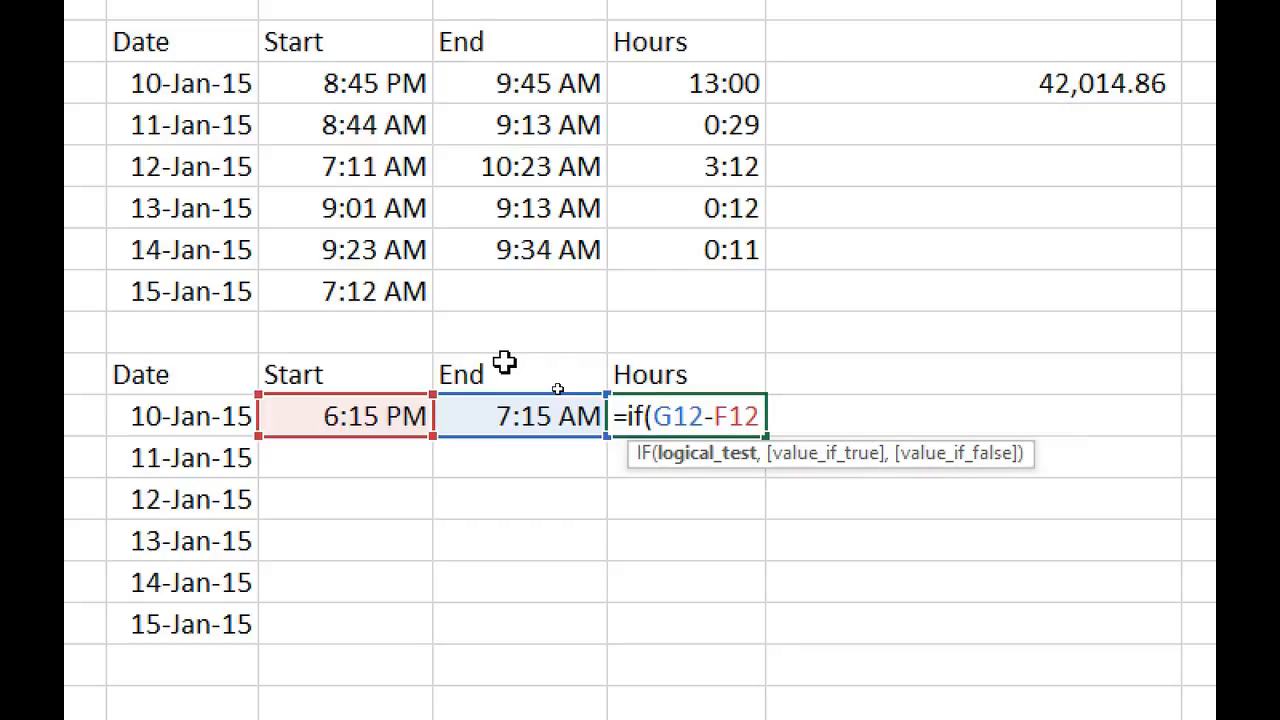
type(",,")
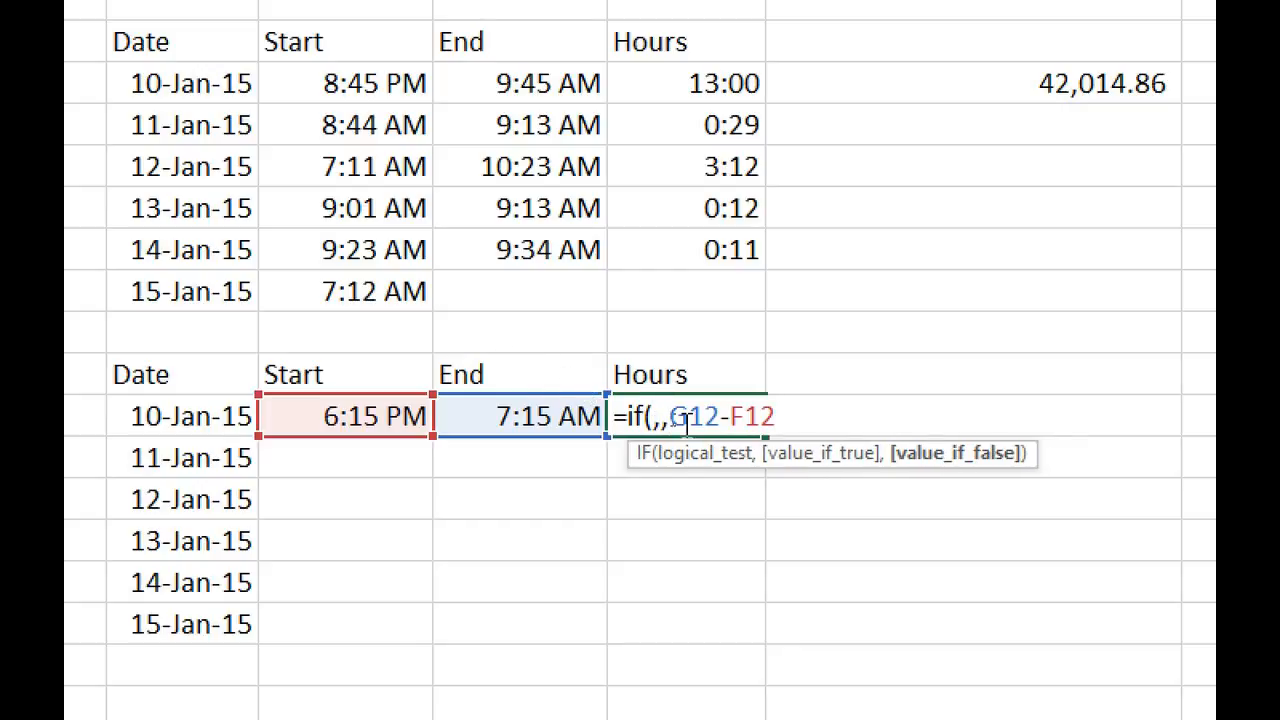
left_click(838, 414)
type(")")
Fill in the IF test F12>G12 and true value G12+1-F12, so Hours shows 13:00.
left_click(653, 418)
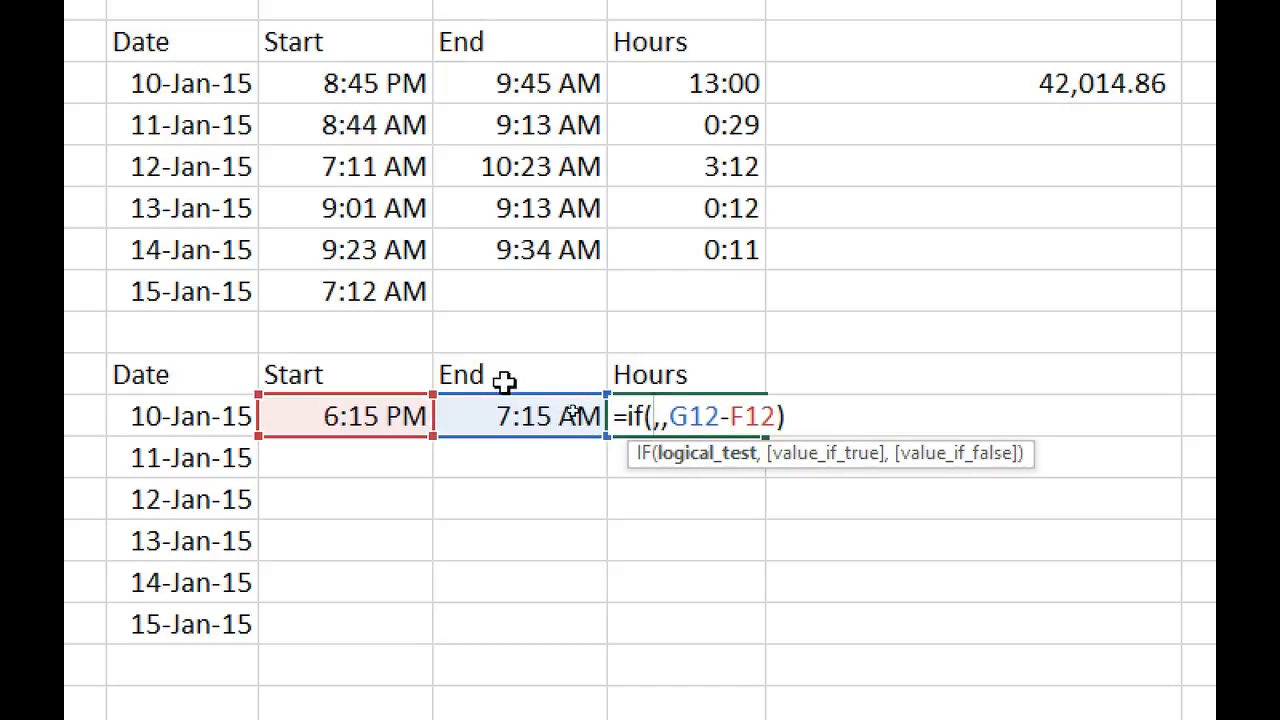
left_click(830, 455)
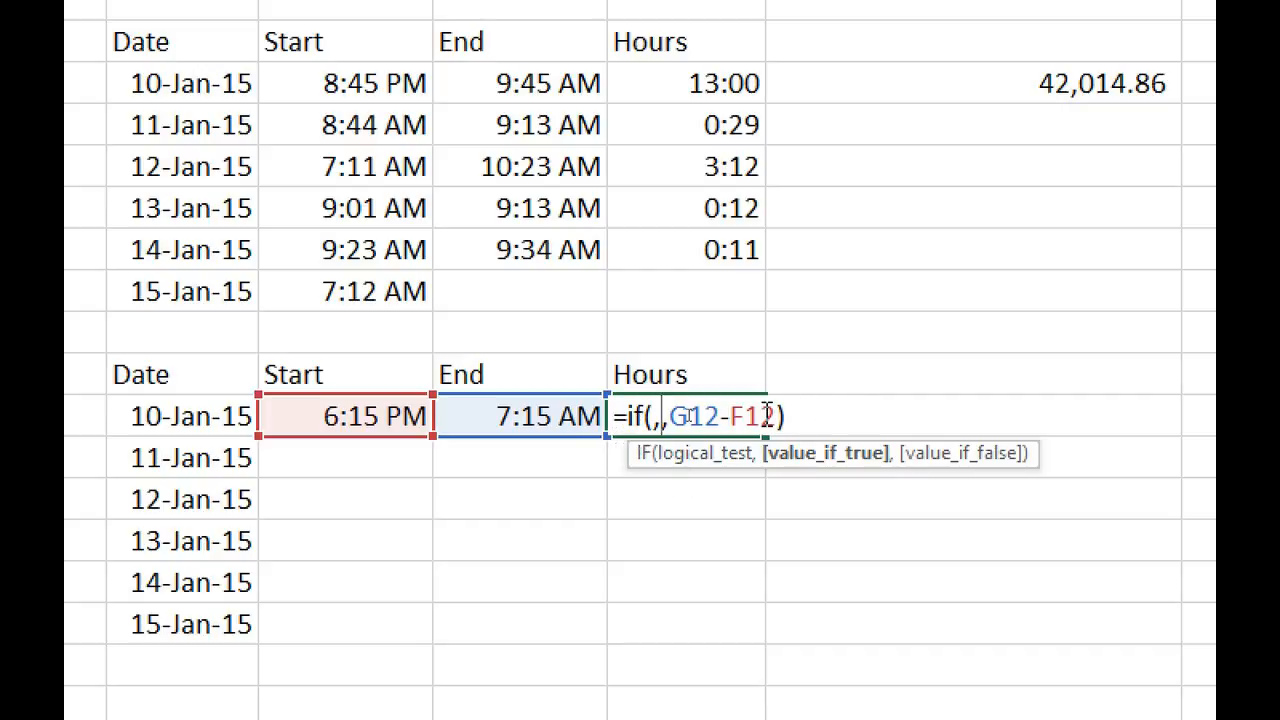
left_click(651, 418)
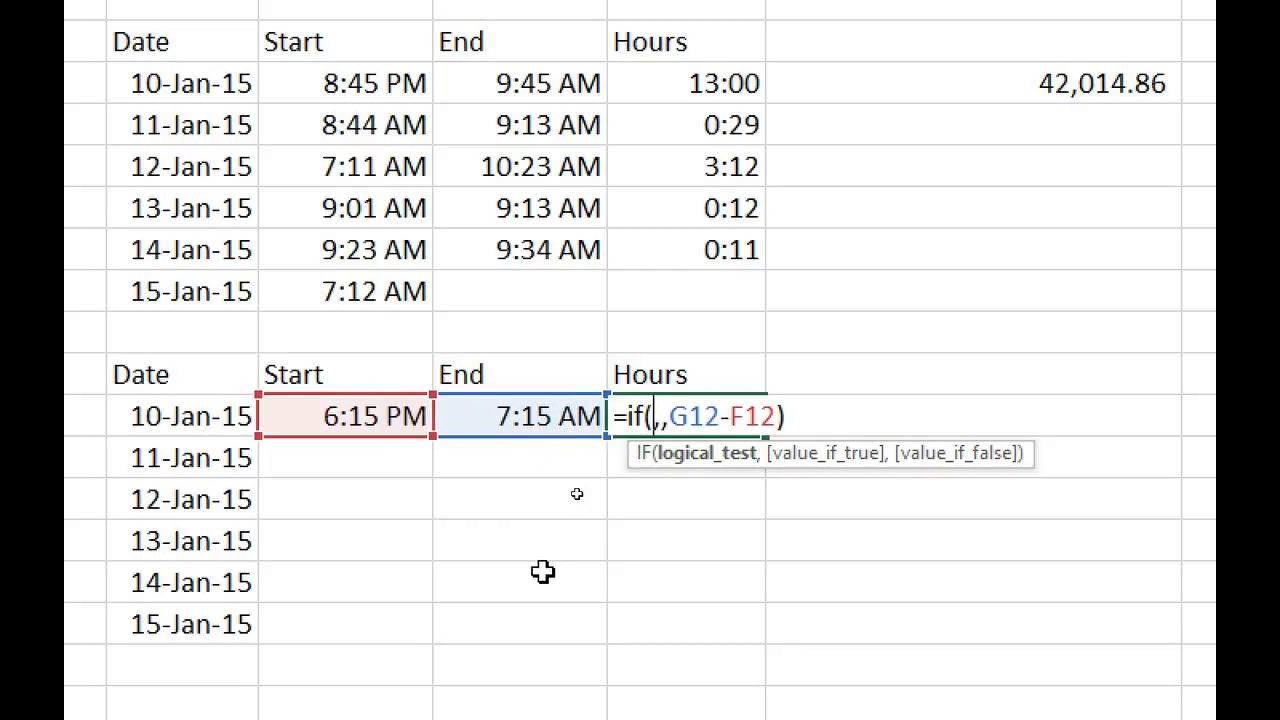
type("f12>g12")
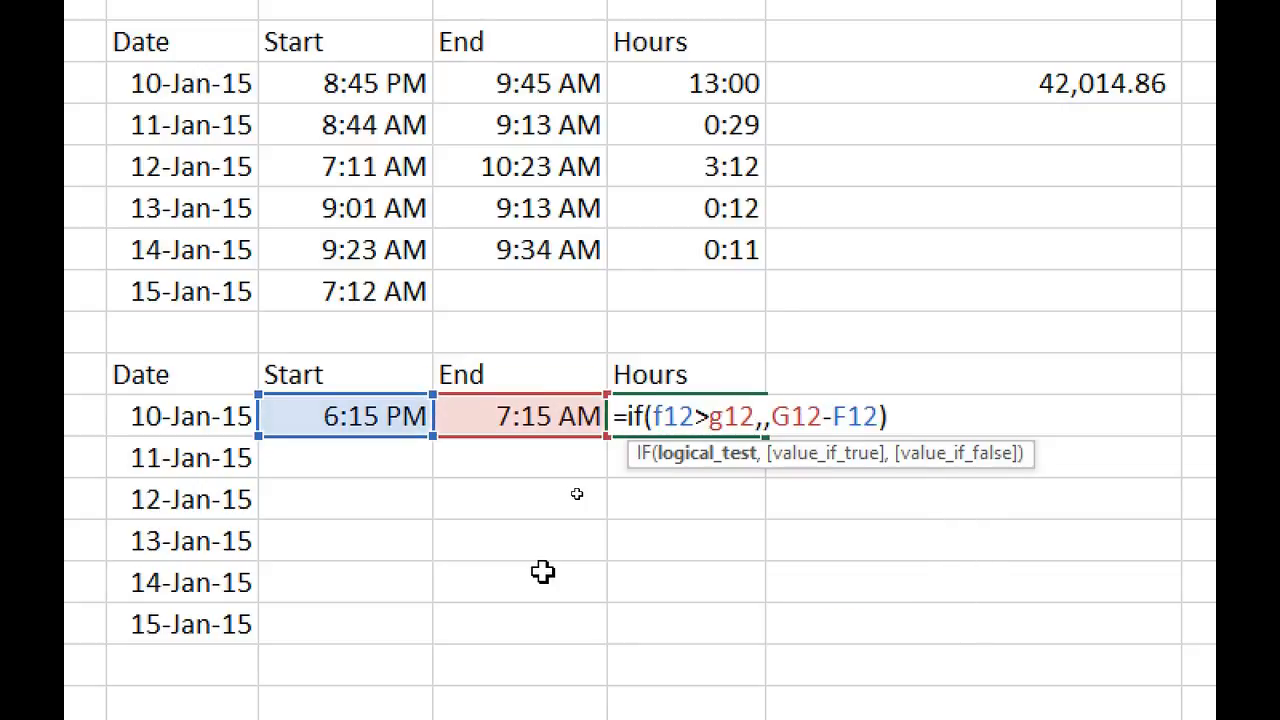
key("Right")
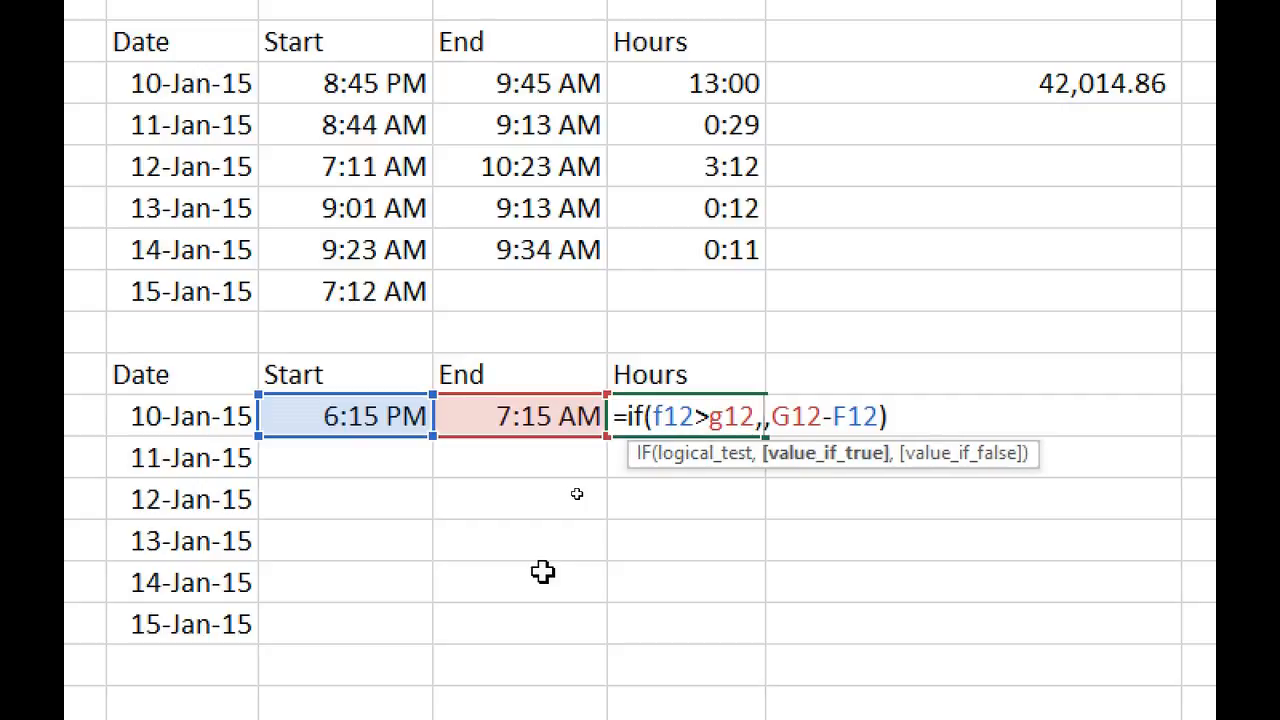
type("g12")
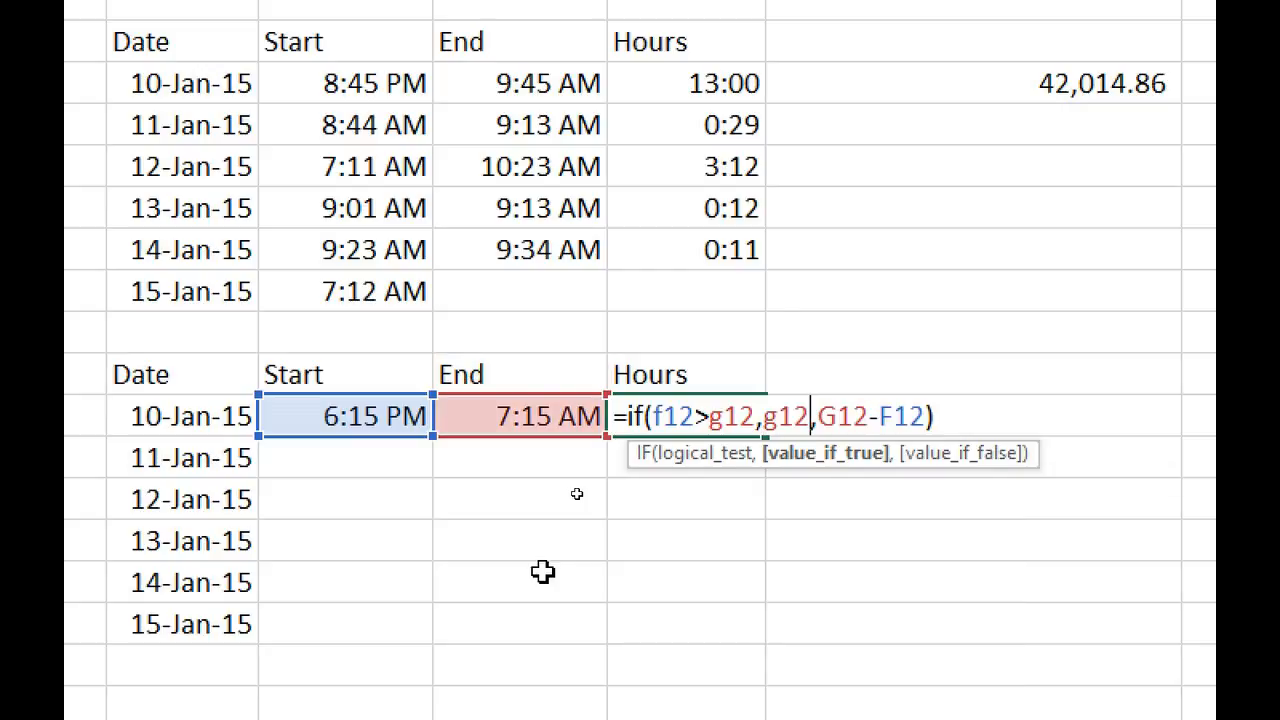
type("+1")
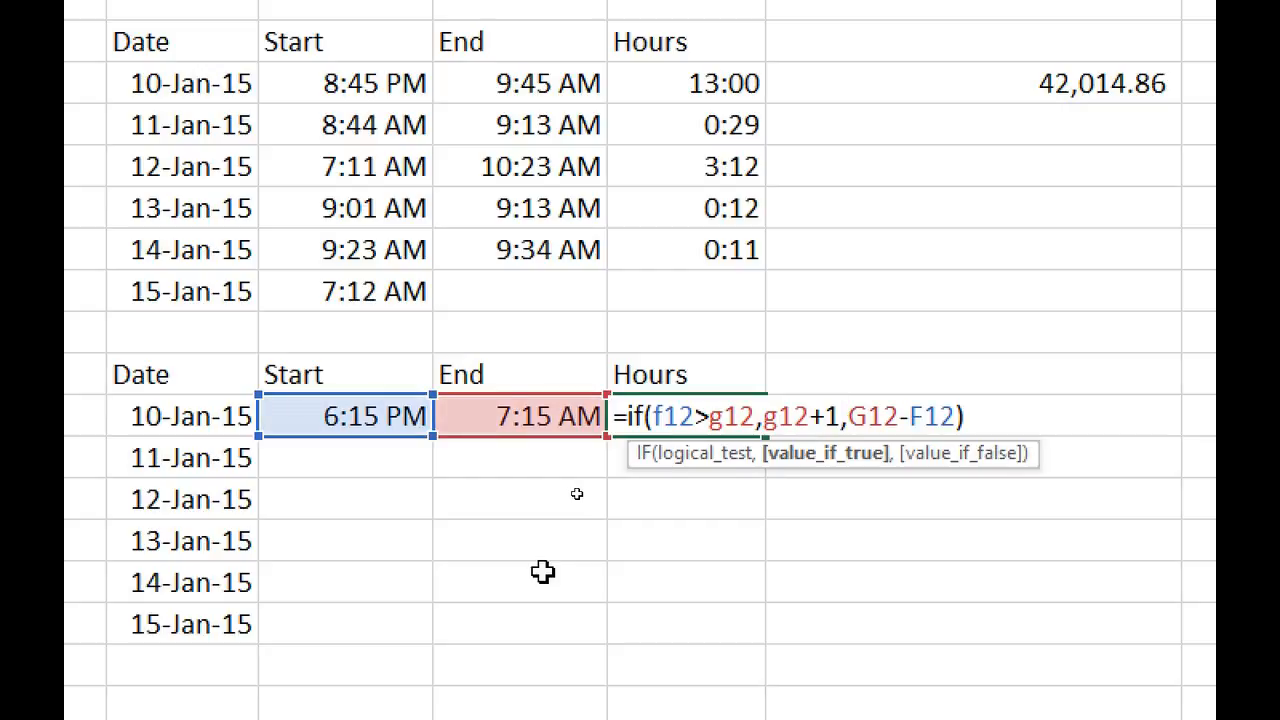
type("-")
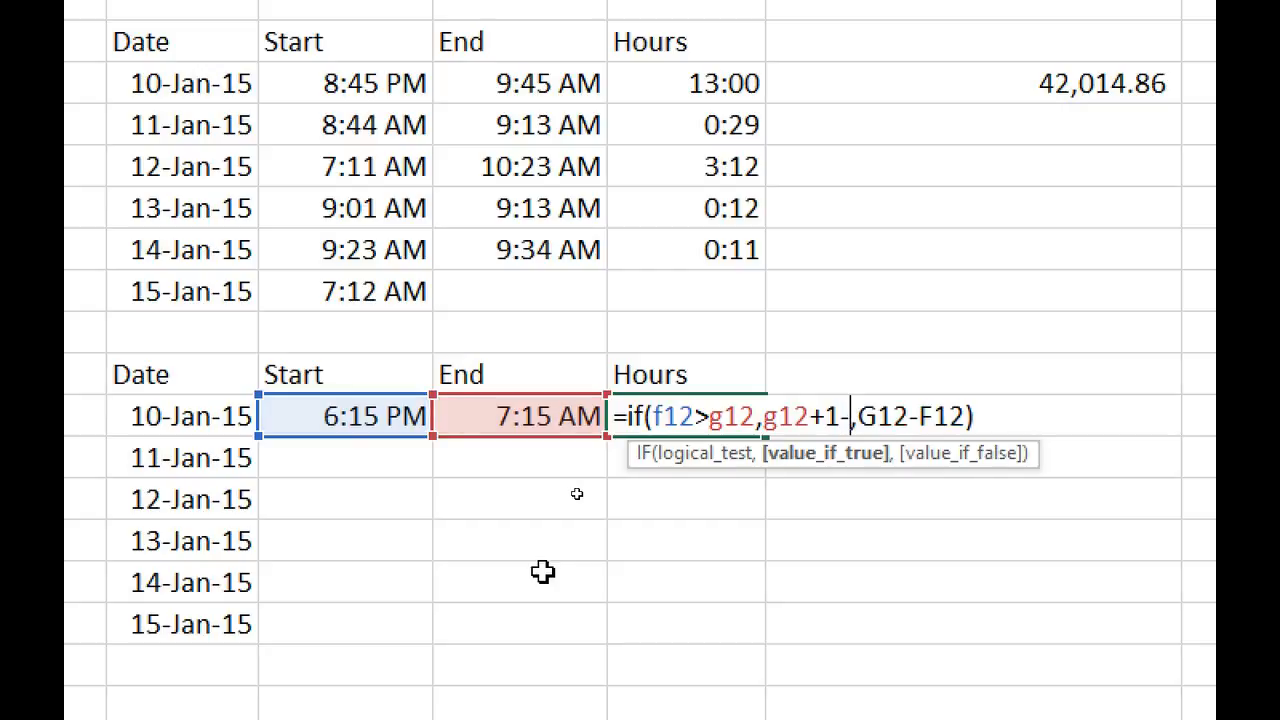
type("f12")
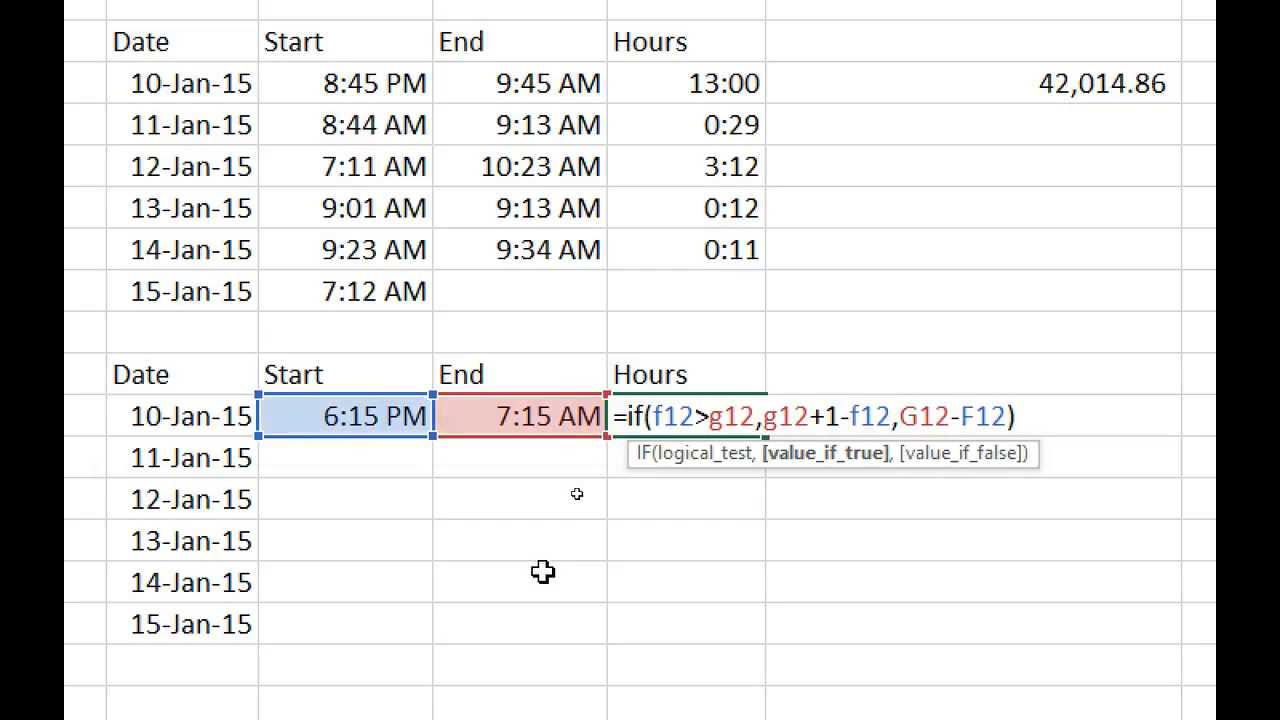
key("Return")
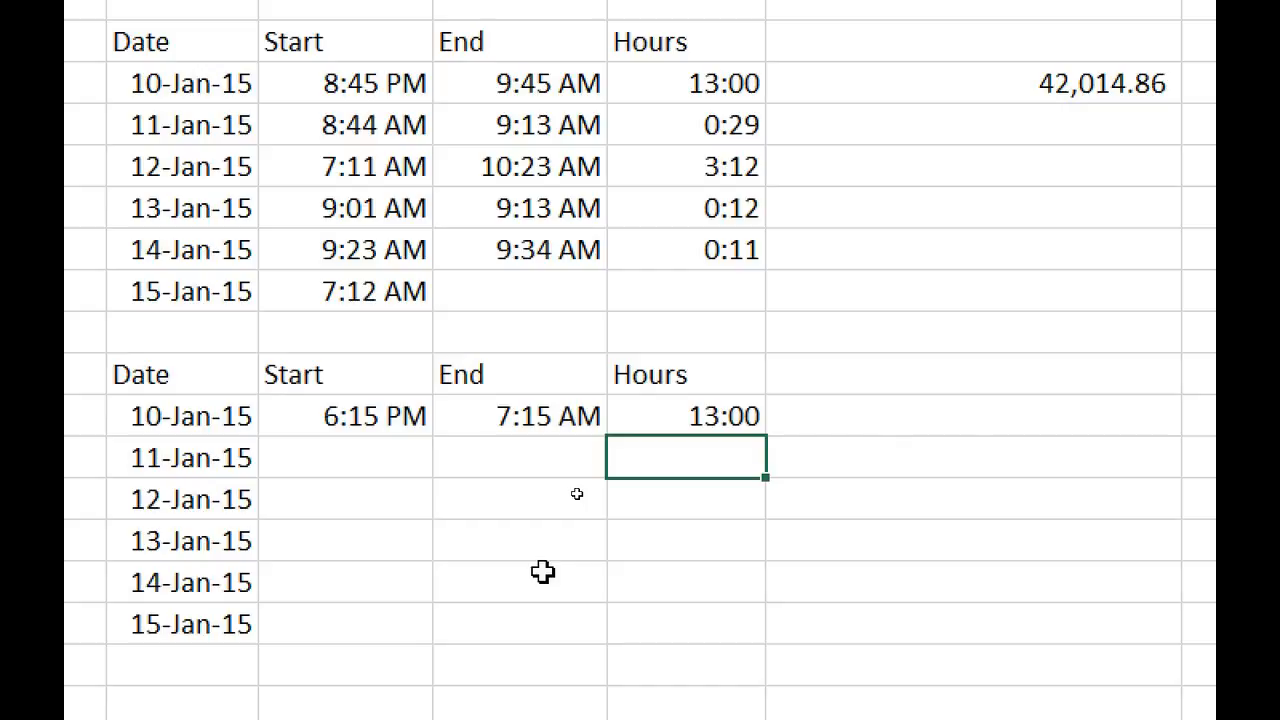
Enter the 11-Jan shift as 5:05 AM start and 7:03 AM end.
key("Up")
key("Down")
key("Left")
key("Left")
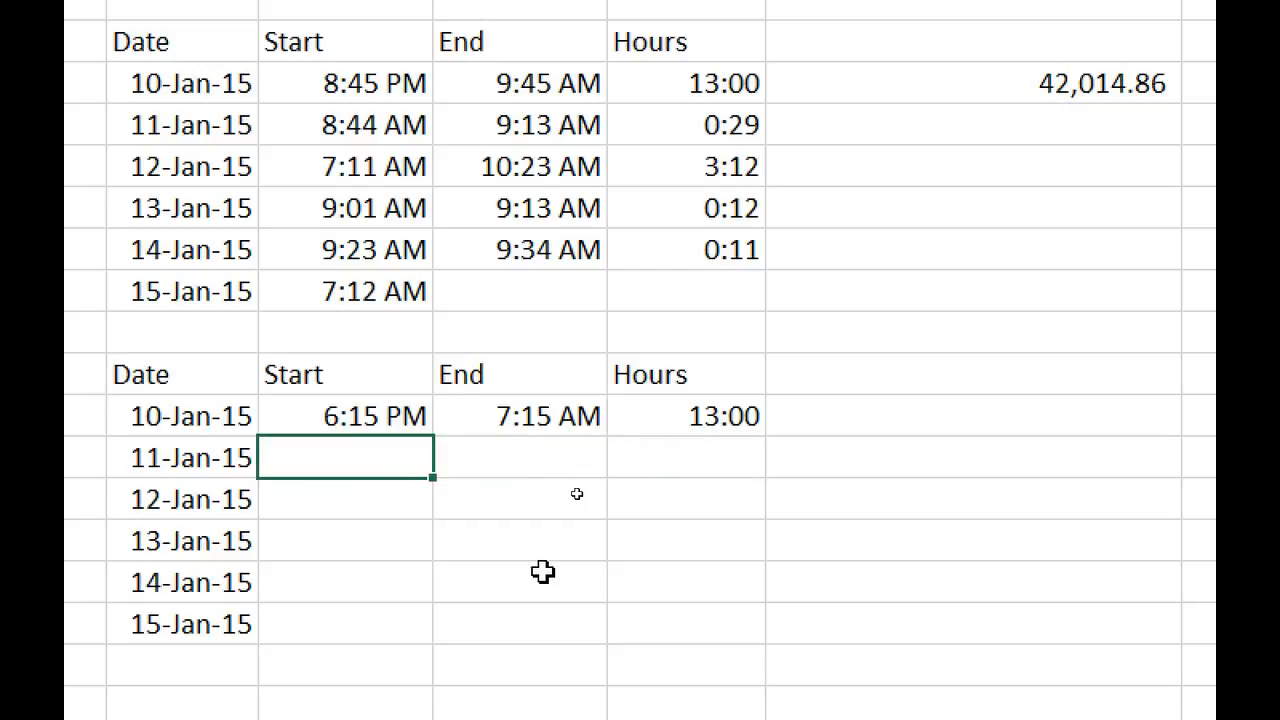
type("5:05a")
key("Right")
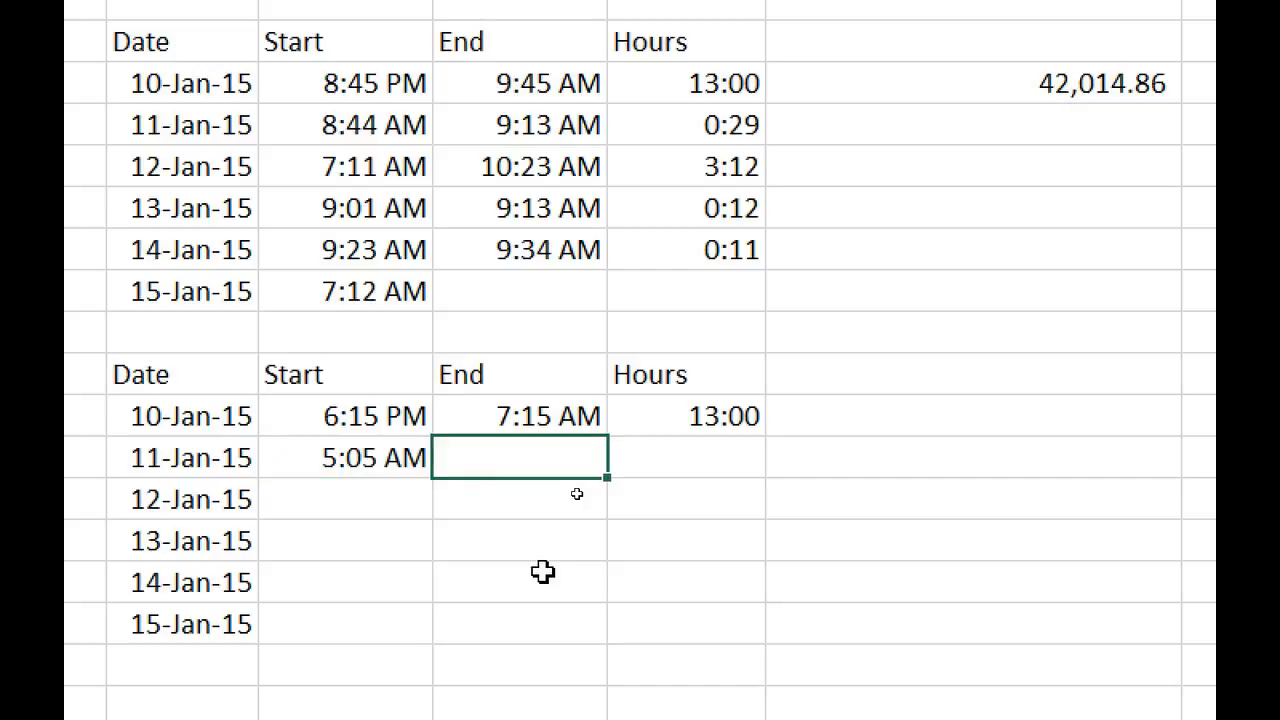
type("7:03 am")
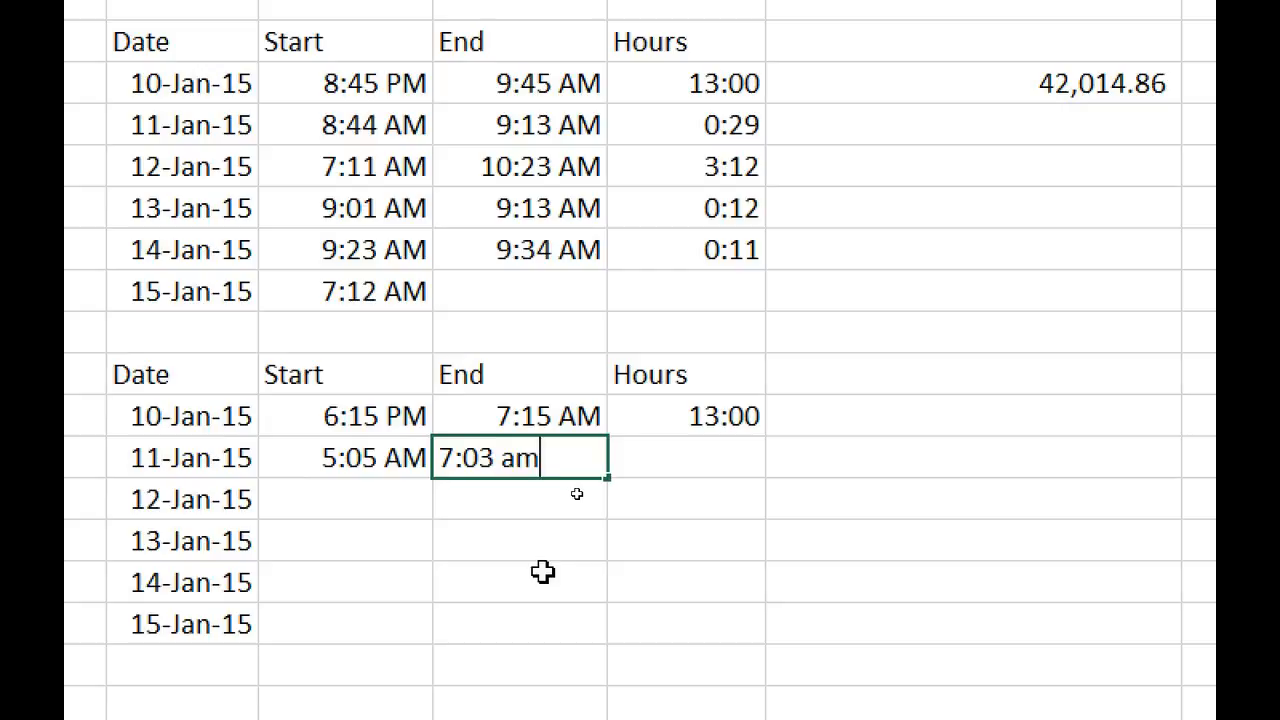
key("Right")
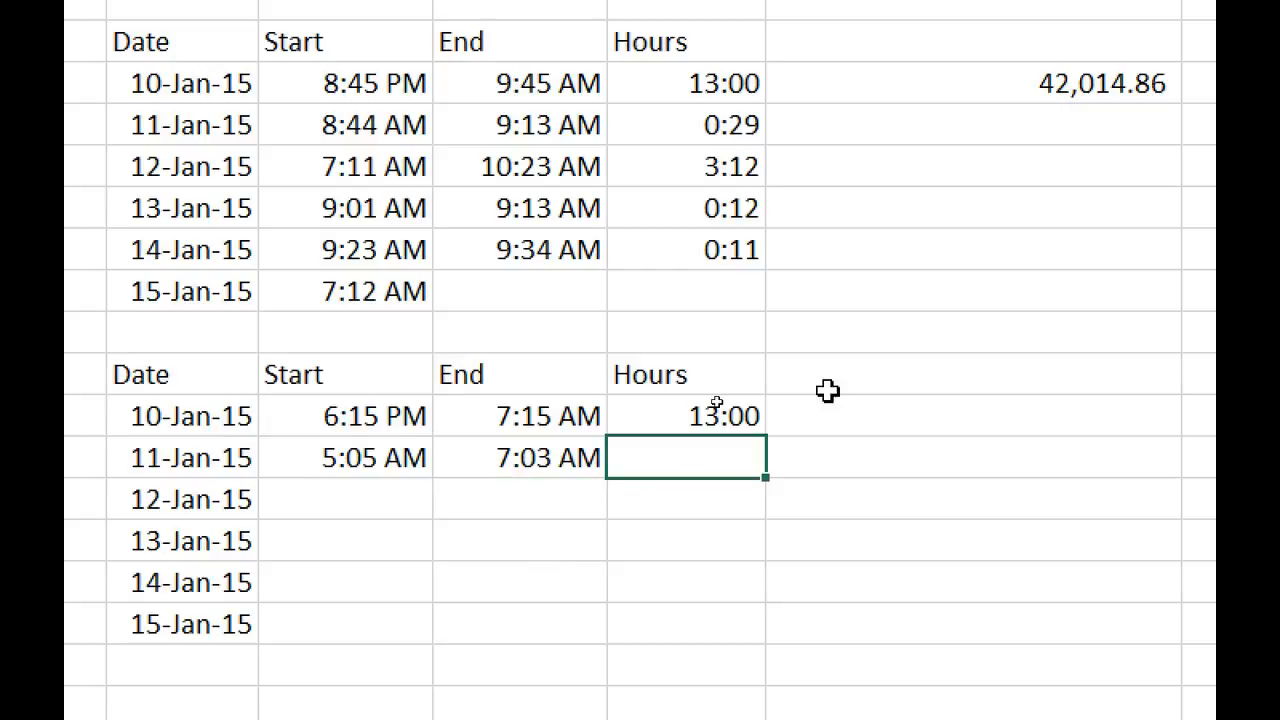
Fill the Hours formula down to the 15-Jan row, giving 1:58 and 0:00 for empty rows.
left_click(745, 411)
left_click_drag(766, 437, 771, 466)
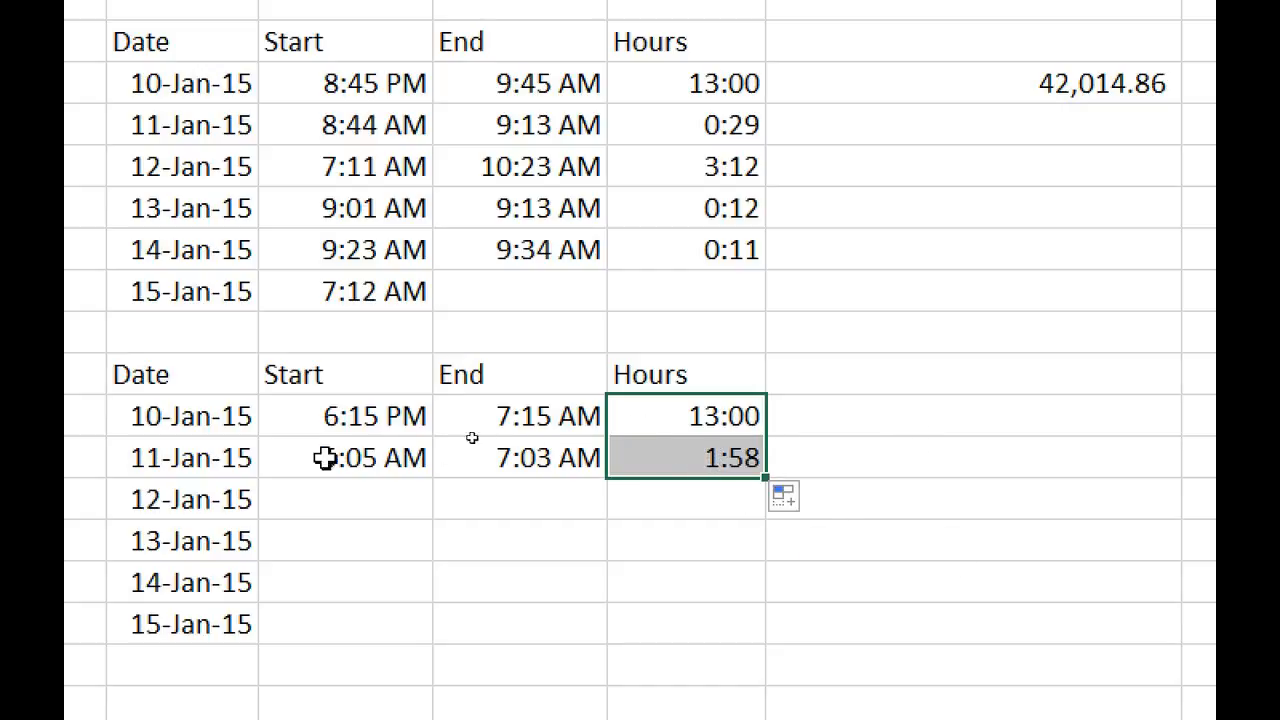
left_click_drag(766, 477, 751, 654)
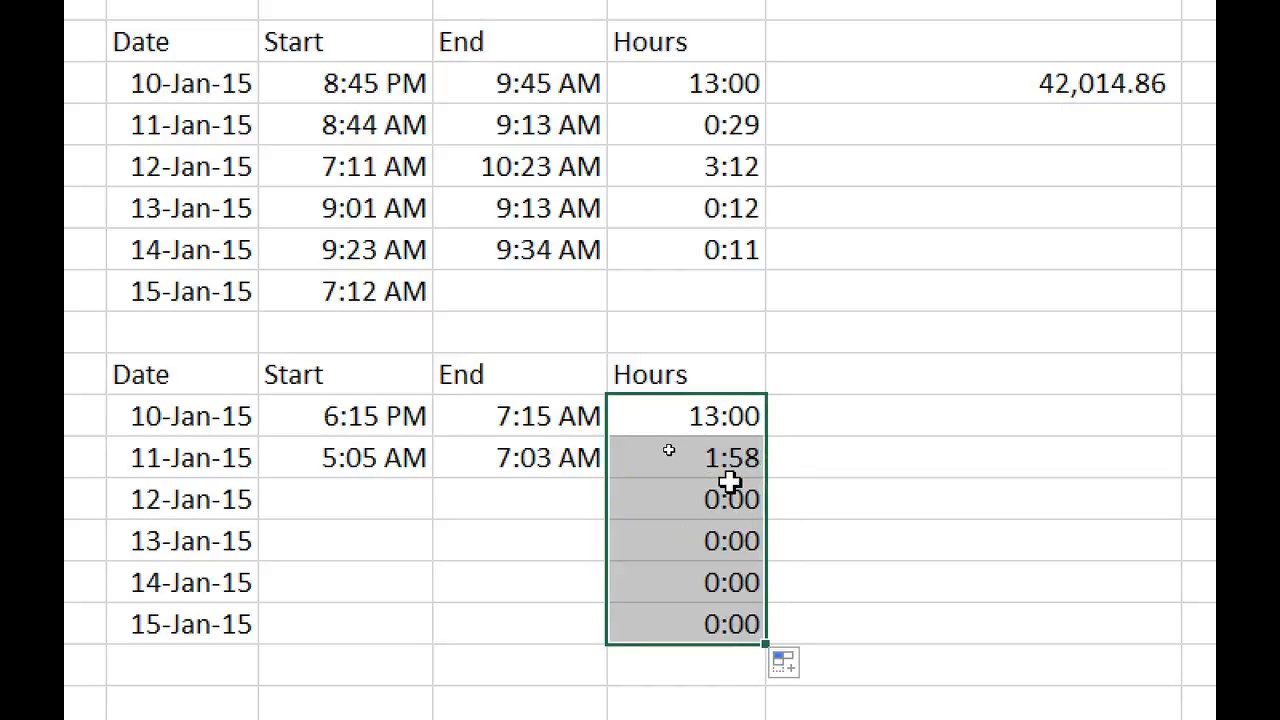
left_click(710, 499)
left_click_drag(700, 414, 705, 468)
left_click(714, 500)
left_click(337, 503)
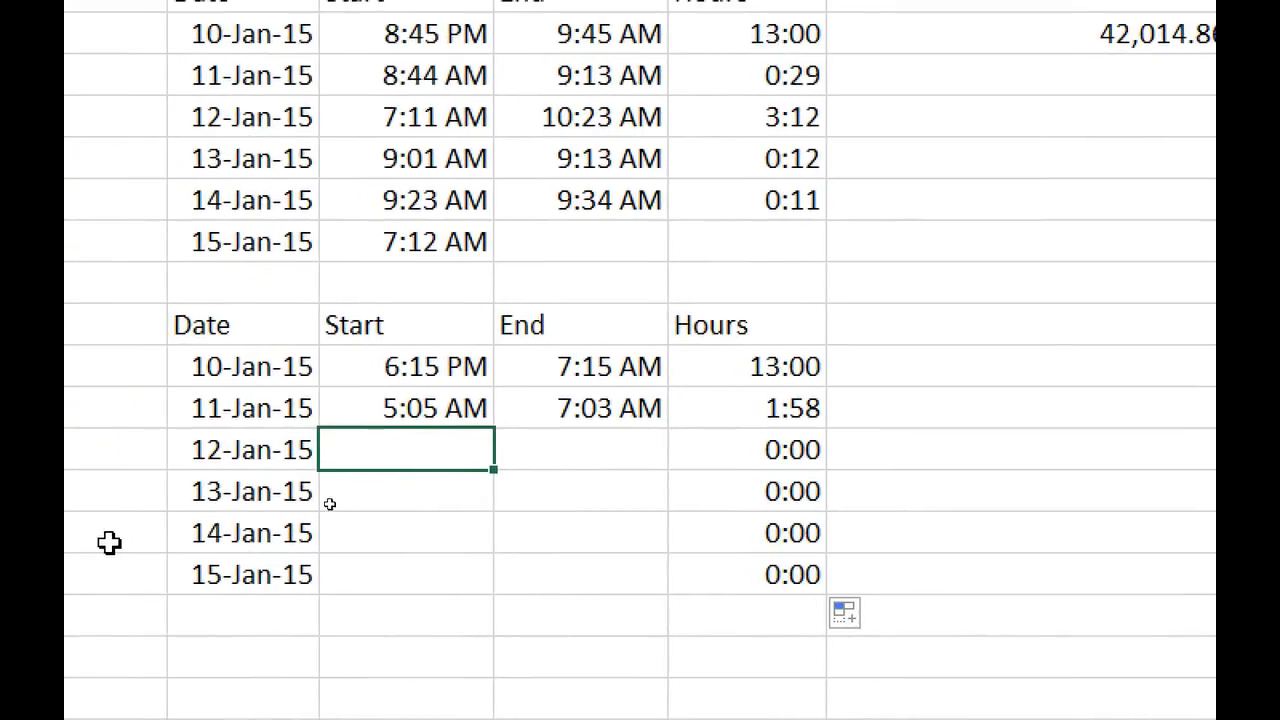
Enter 8:11 as the 12-Jan start time, leaving its Hours showing 15:49 without an end time.
type("8:11")
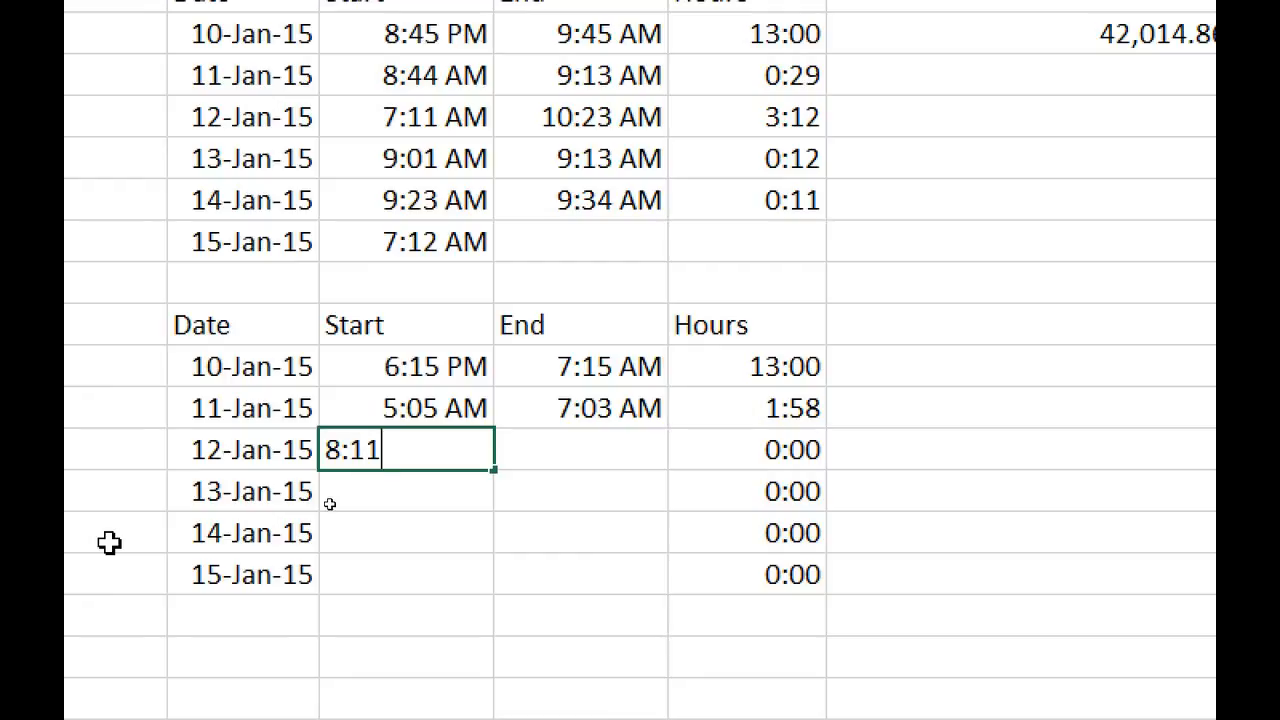
key("Tab")
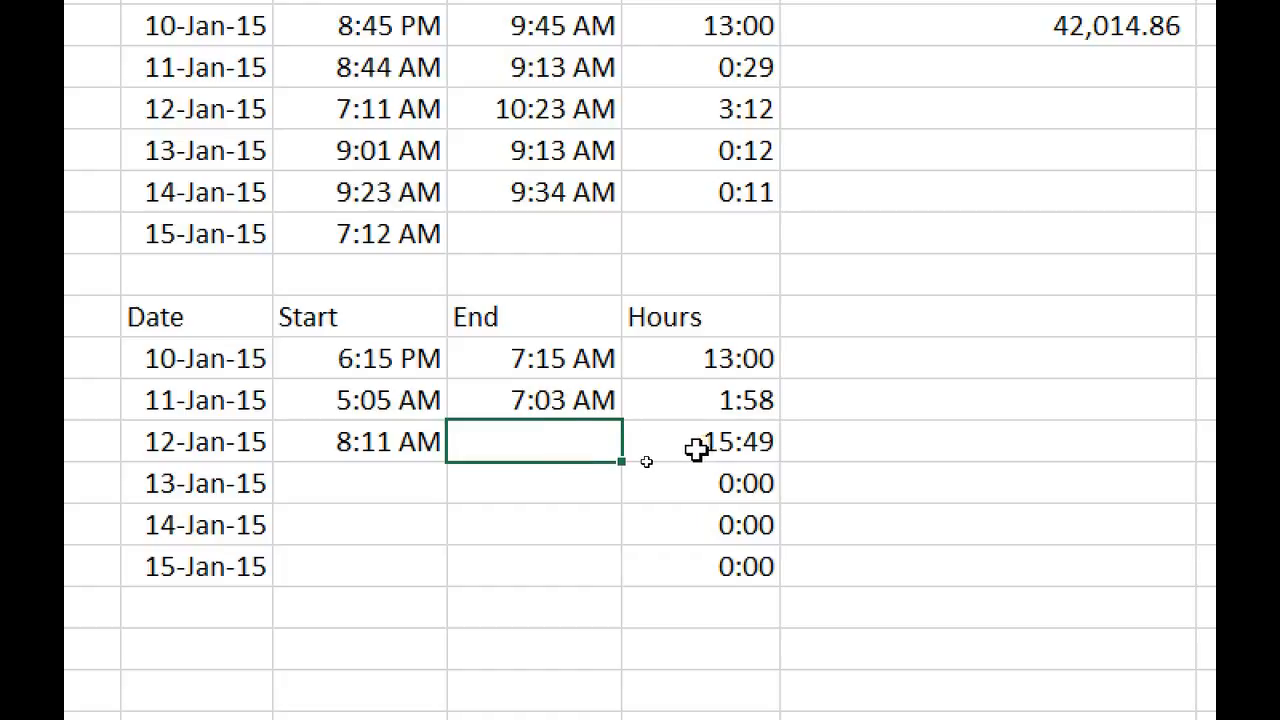
left_click(723, 352)
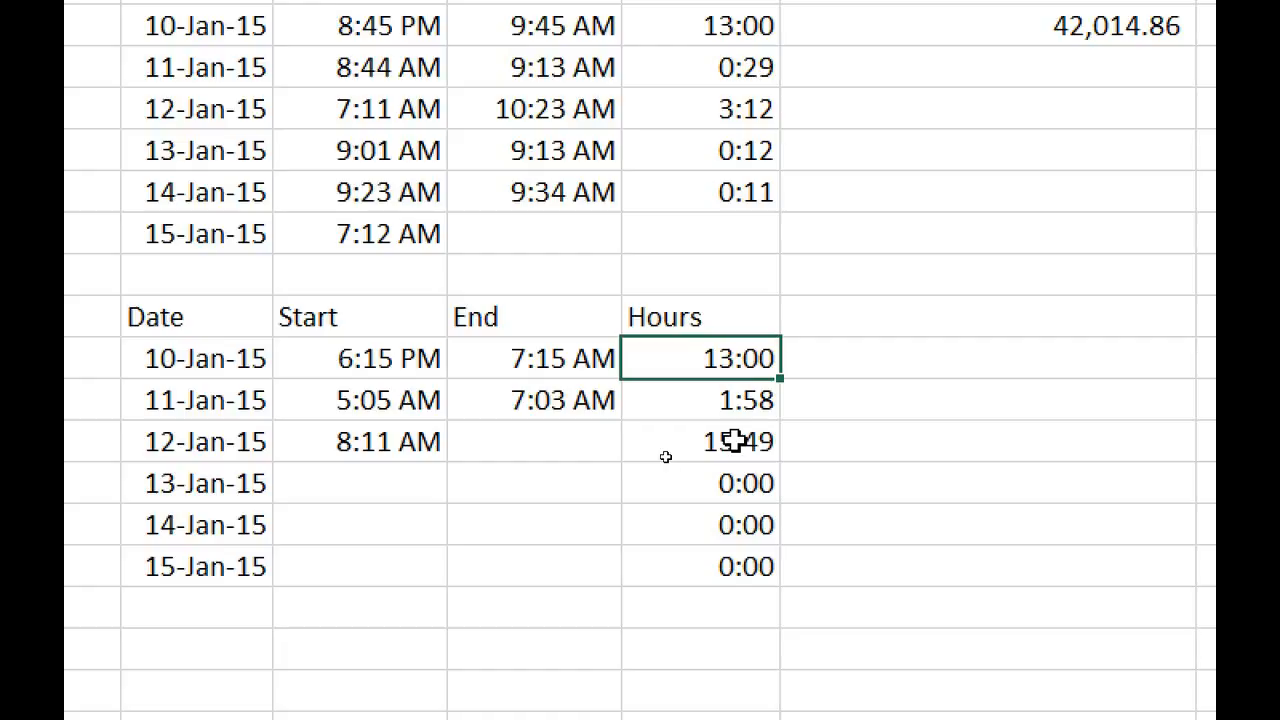
key("F2")
Wrap the 10-Jan Hours formula in if(isblank(G12),"",…) so missing end times show blank.
key("Left")
key("Left")
key("Left")
key("Left")
key("Left")
key("Left")
key("Left")
key("Left")
key("Left")
key("Left")
key("Left")
key("Left")
key("Left")
key("Left")
key("Left")
key("Left")
key("Left")
key("Left")
key("Left")
key("Left")
key("Left")
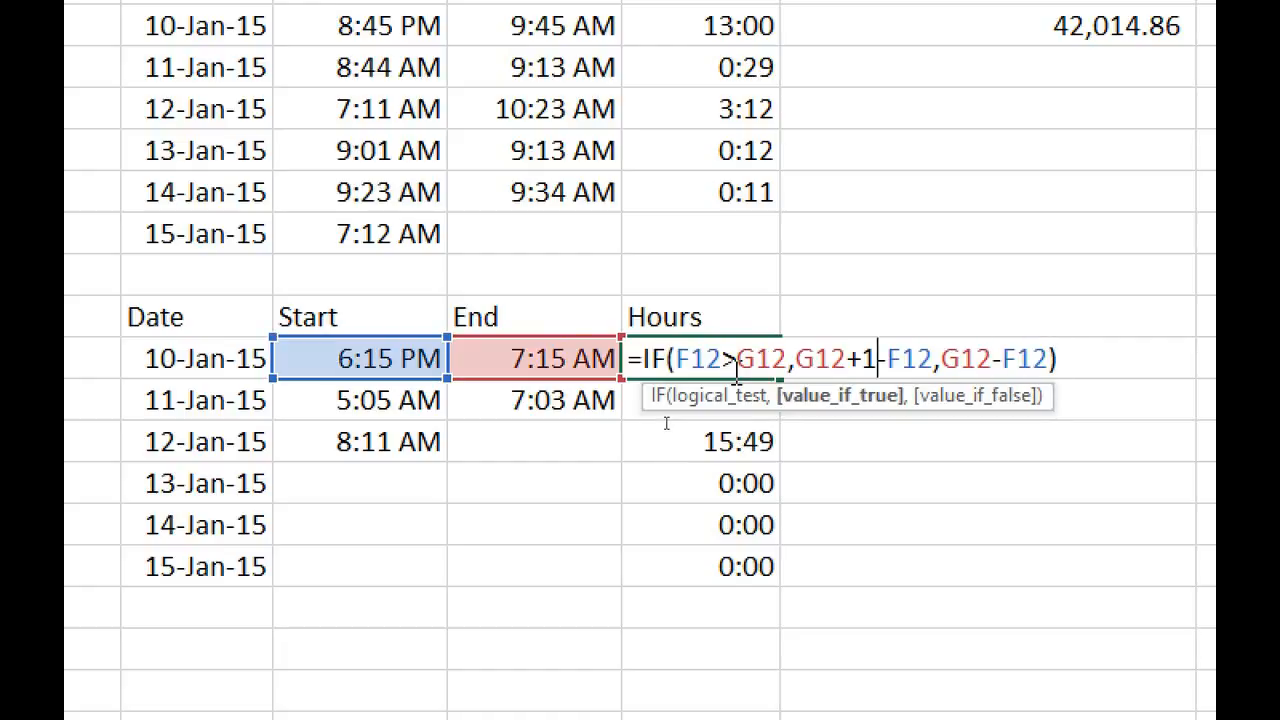
key("Left")
key("Left")
key("Left")
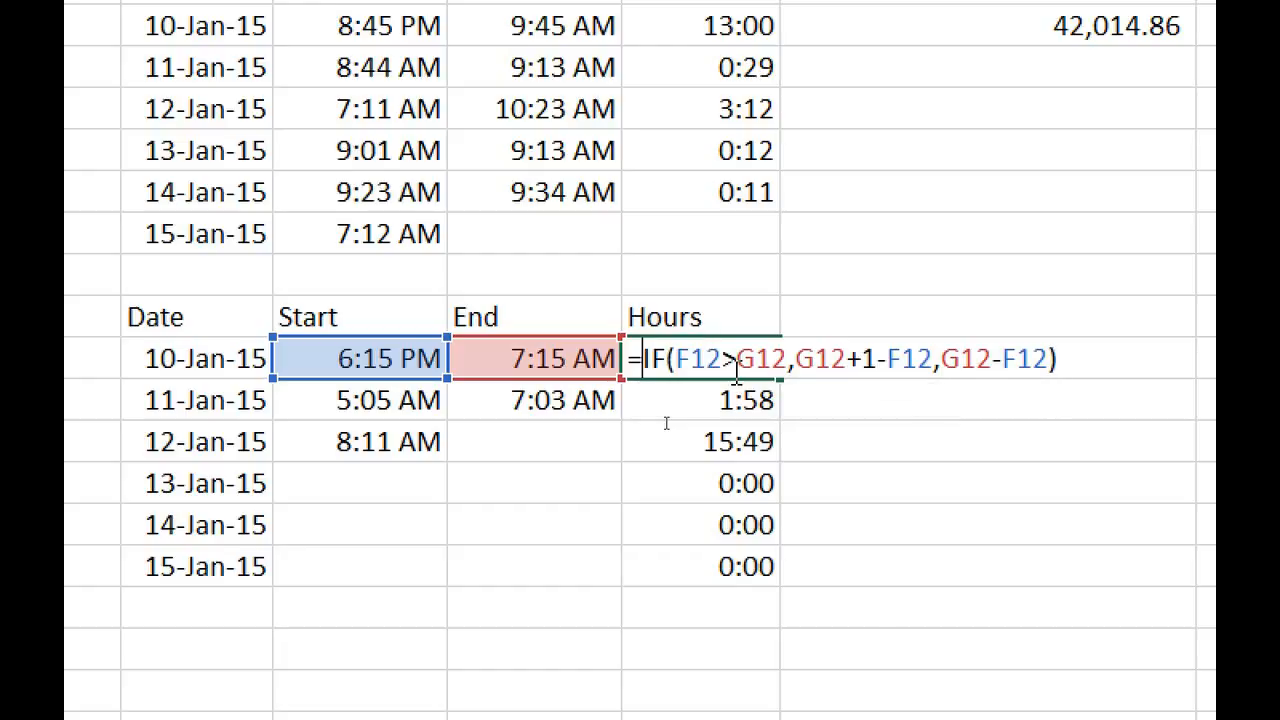
type("if(")
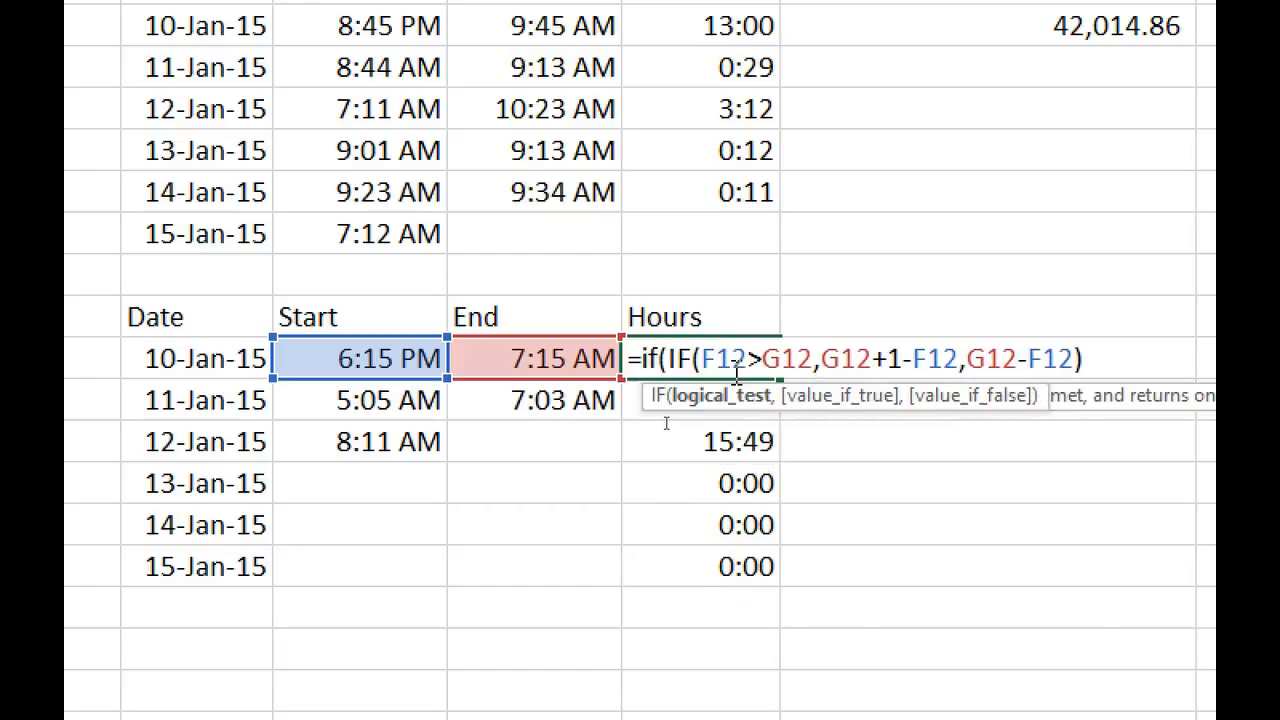
type("isblank")
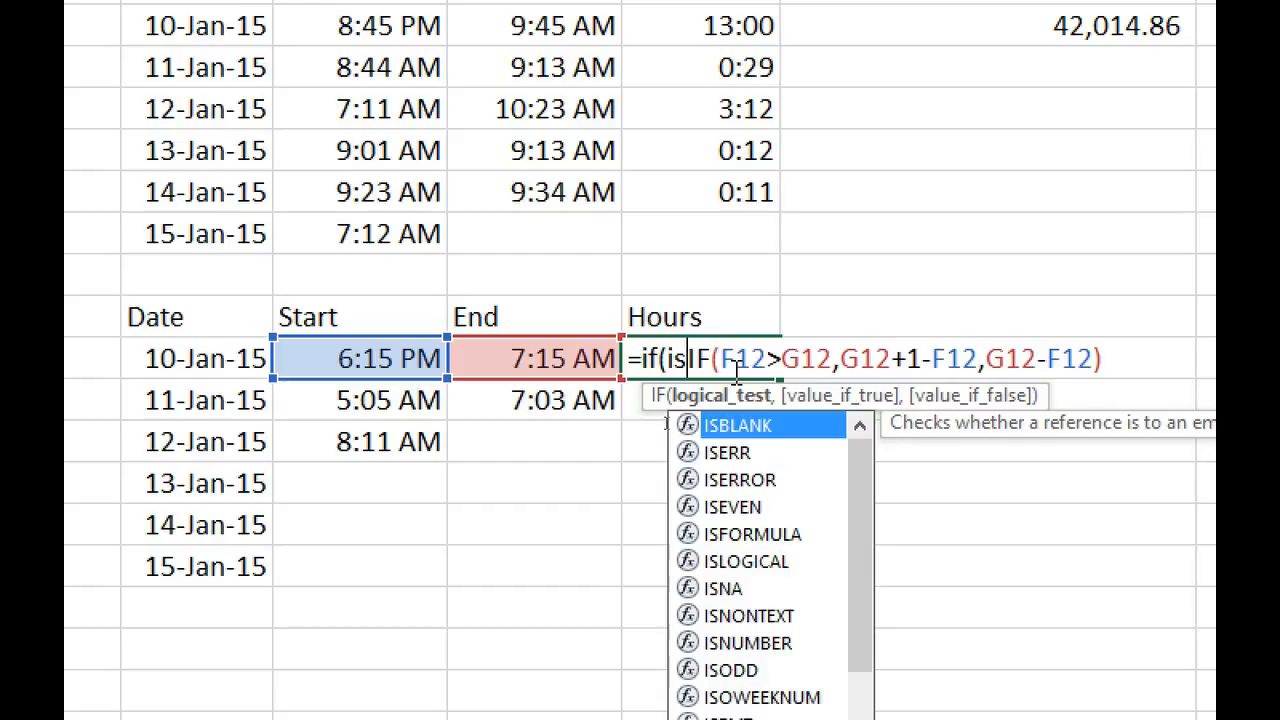
type("(")
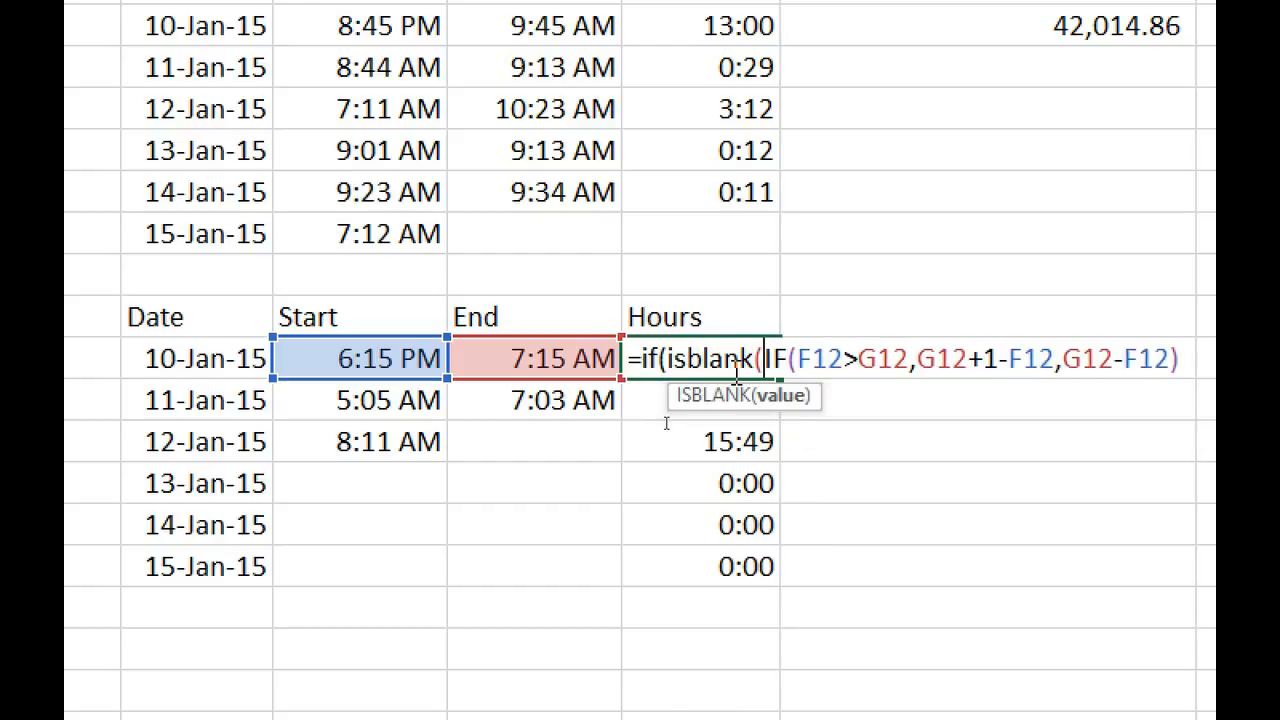
left_click(572, 355)
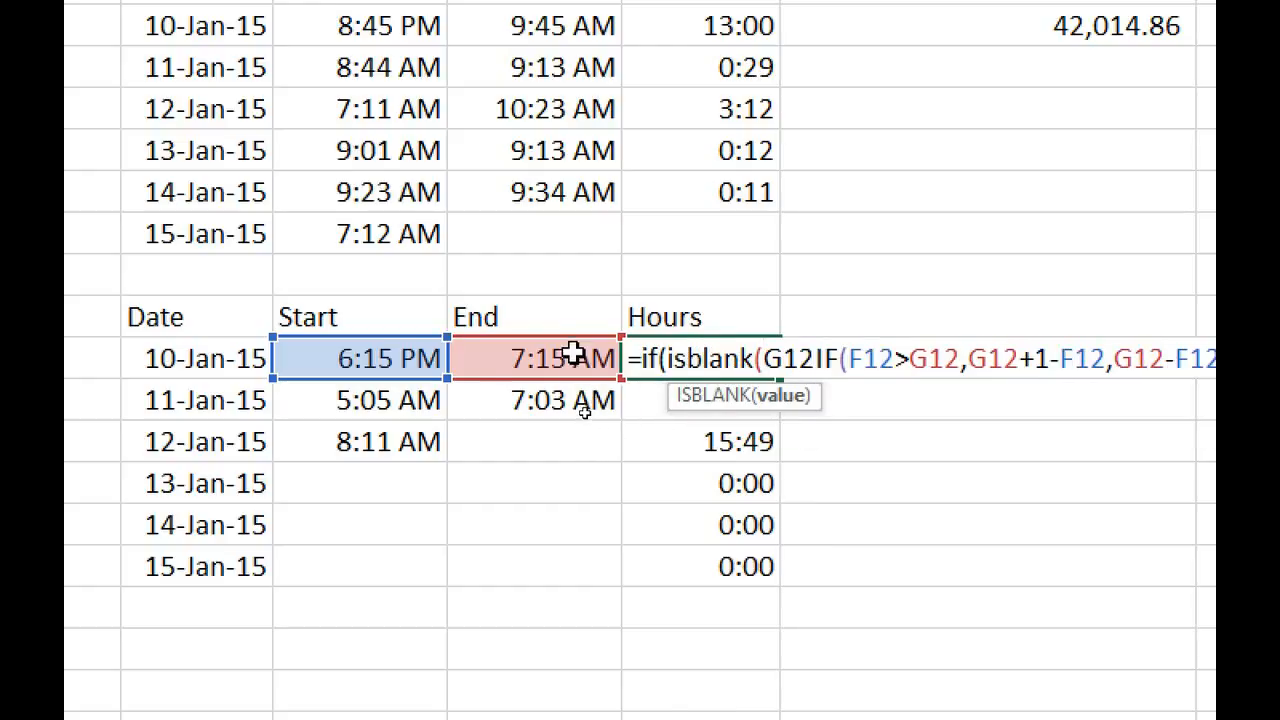
type(")")
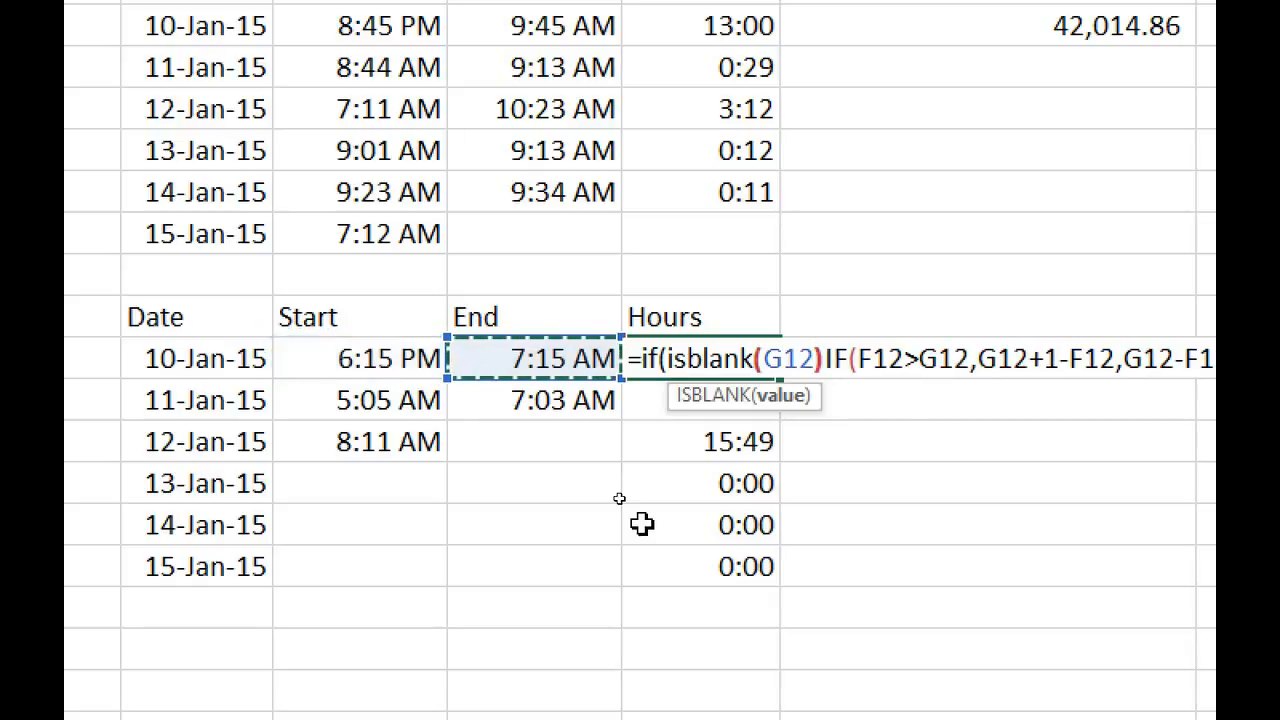
type(",\"\",")
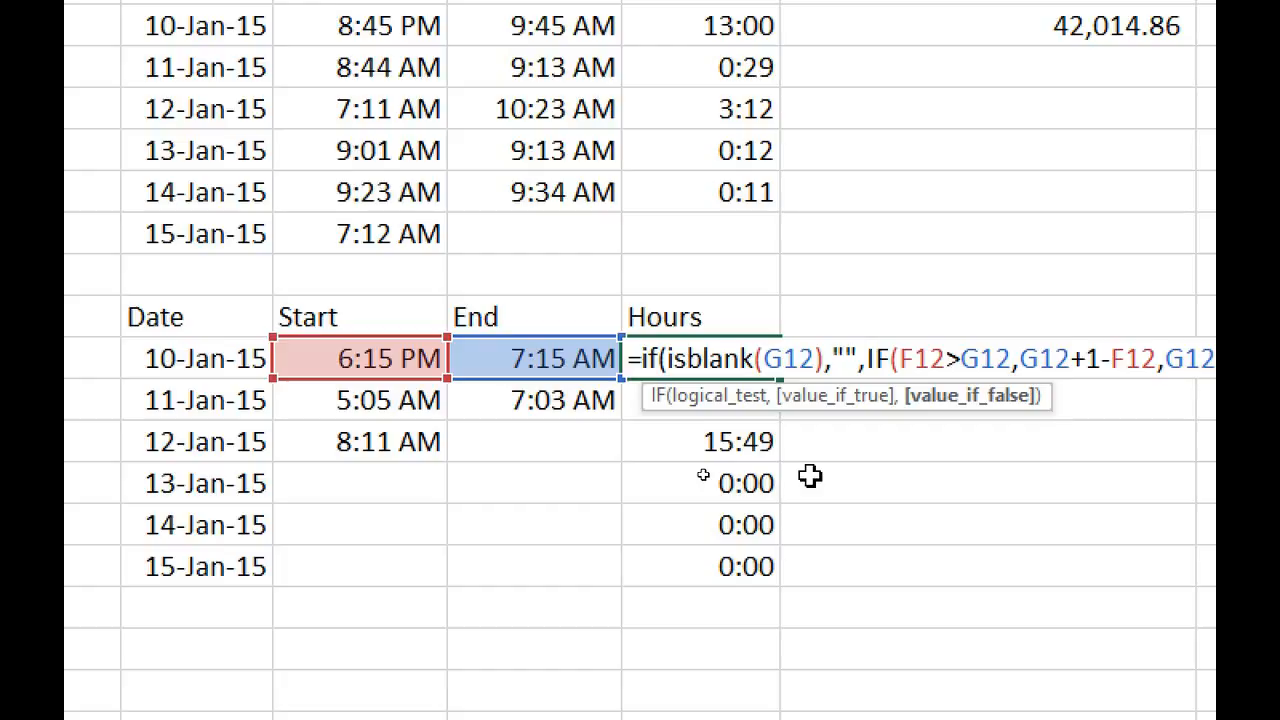
key("Right")
key("Right")
key("Right")
key("Right")
key("Right")
key("Right")
key("Right")
key("Right")
key("Right")
key("Right")
key("Right")
key("Right")
key("Right")
key("Right")
key("Right")
key("Right")
key("Right")
key("Right")
key("Right")
key("Right")
key("Right")
key("Right")
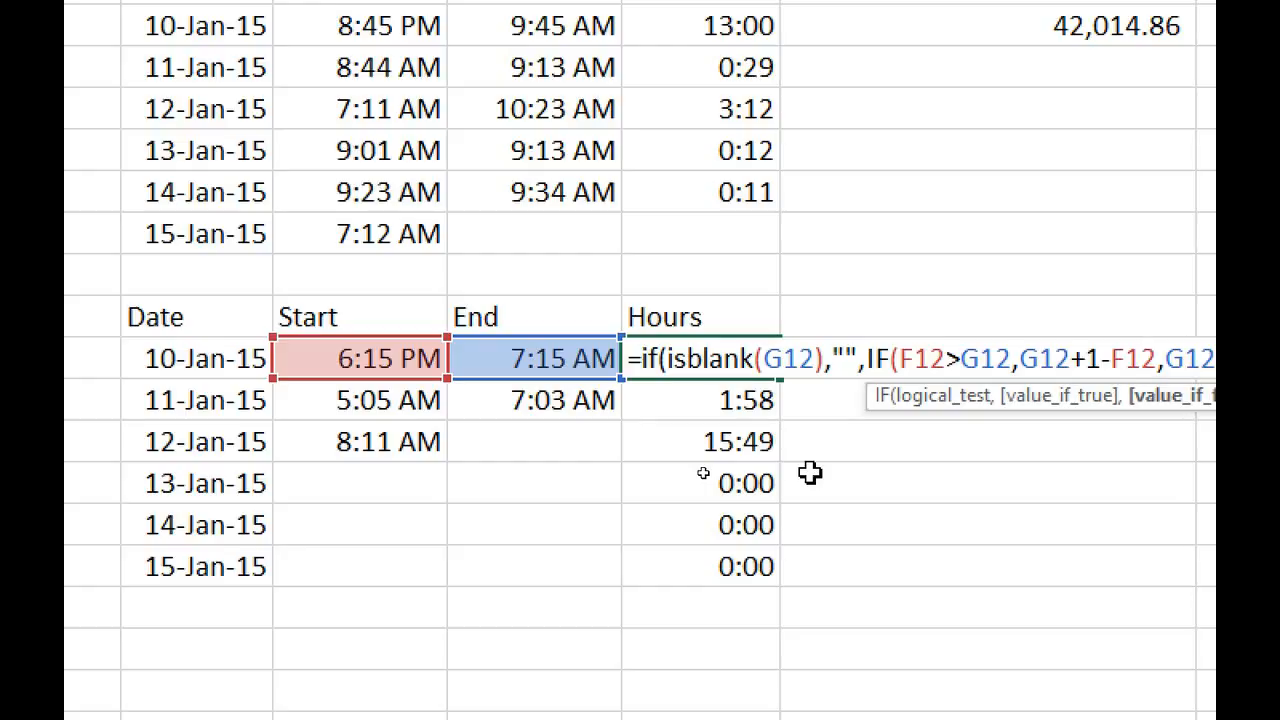
key("Right")
key("Right")
key("Right")
key("Right")
key("Right")
key("Right")
key("Right")
key("Right")
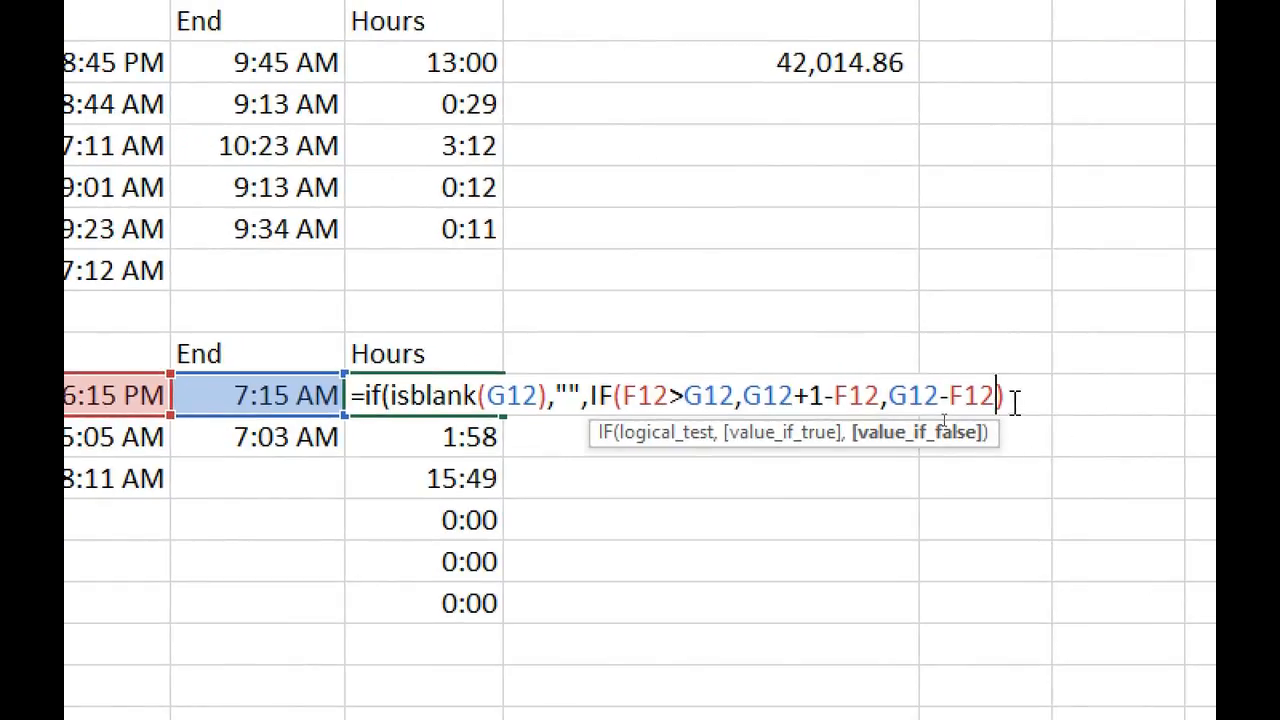
type(")")
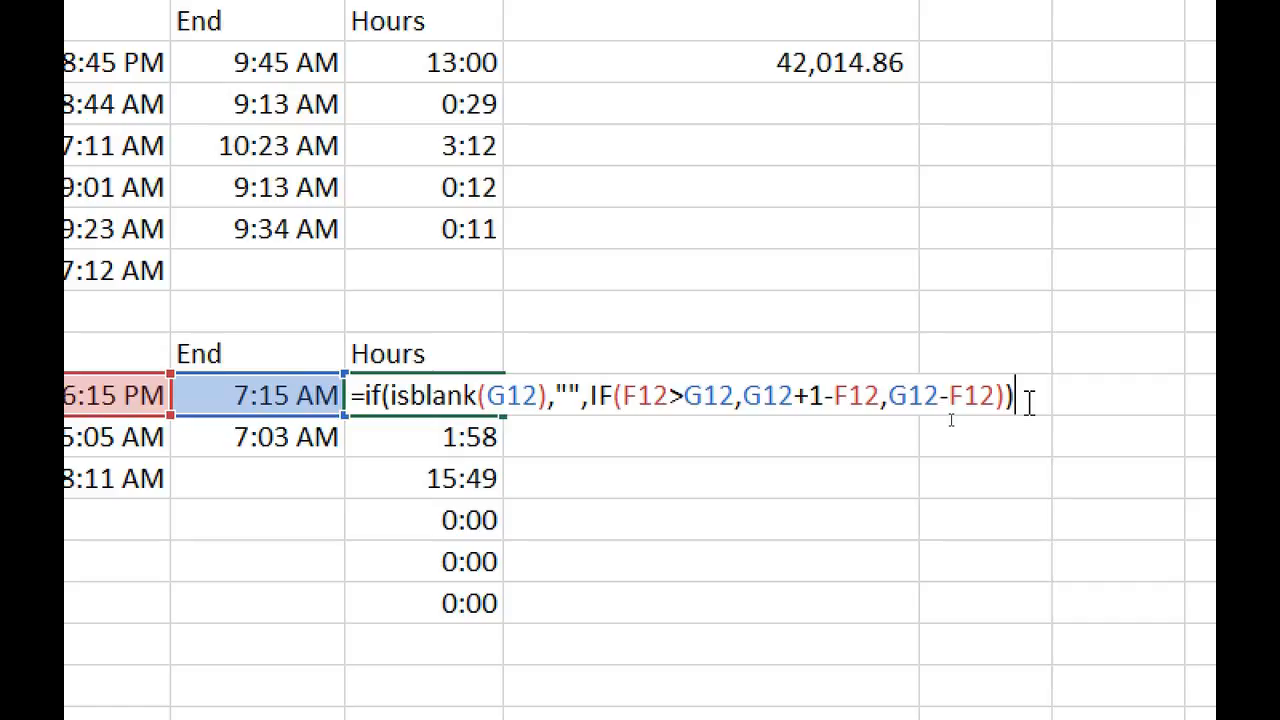
key("Return")
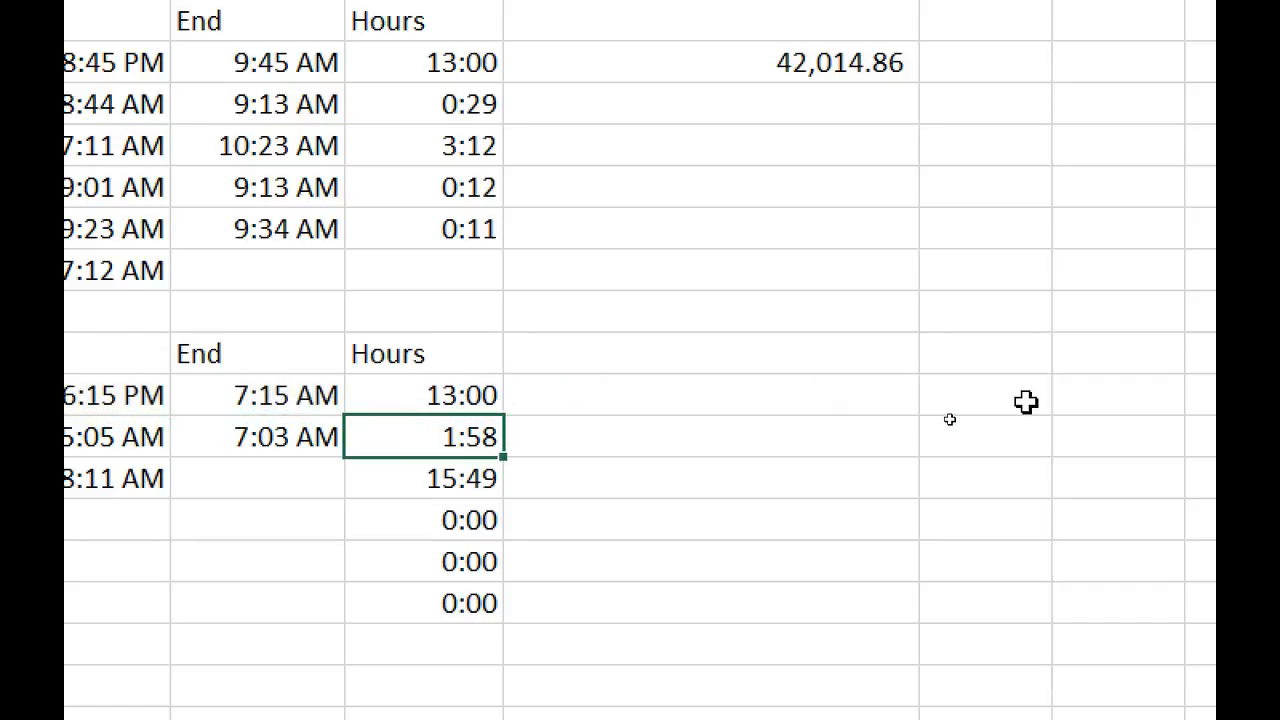
Fill the revised Hours formula down to 15-Jan, then enter 8:45 as the 12-Jan end time.
left_click(580, 418)
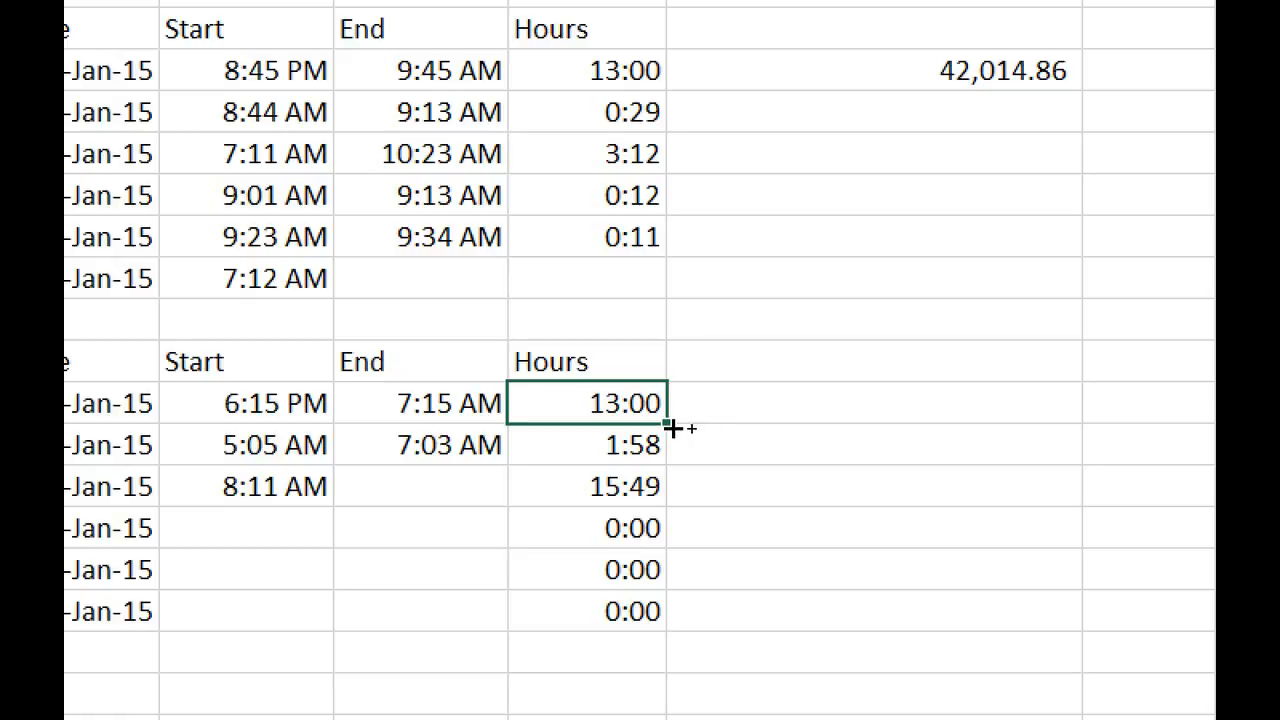
left_click_drag(666, 425, 660, 615)
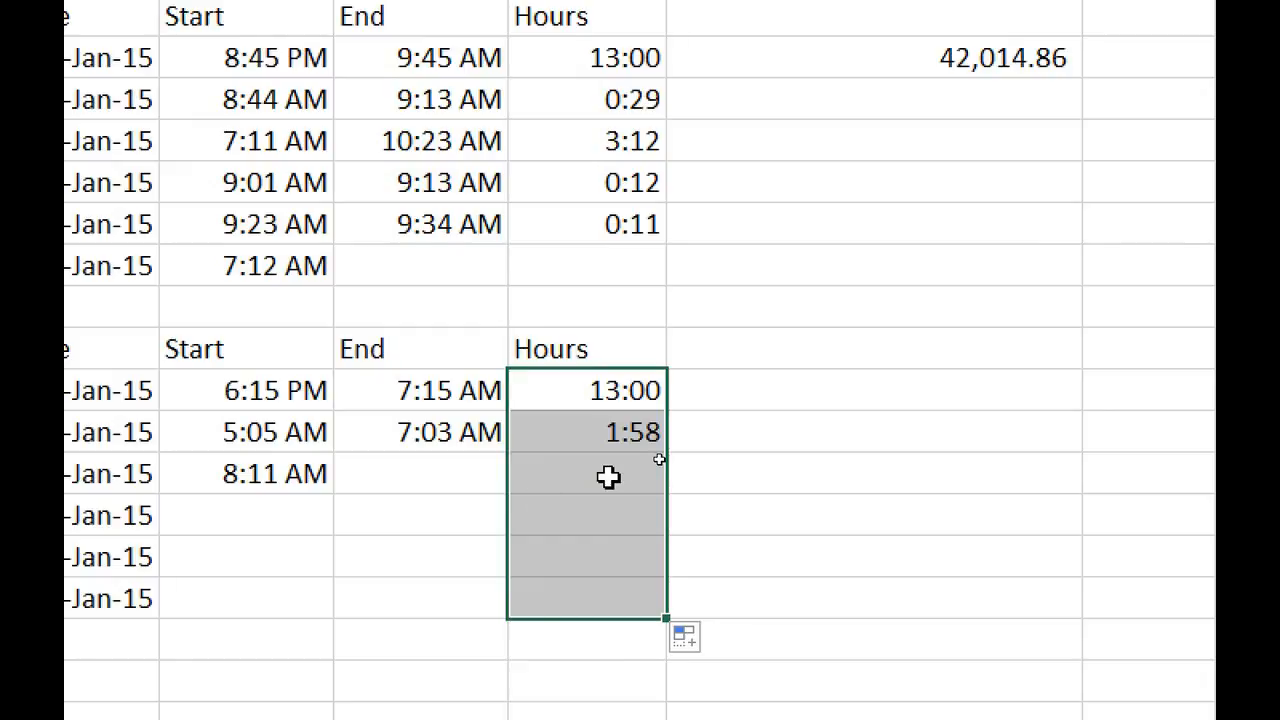
left_click(394, 474)
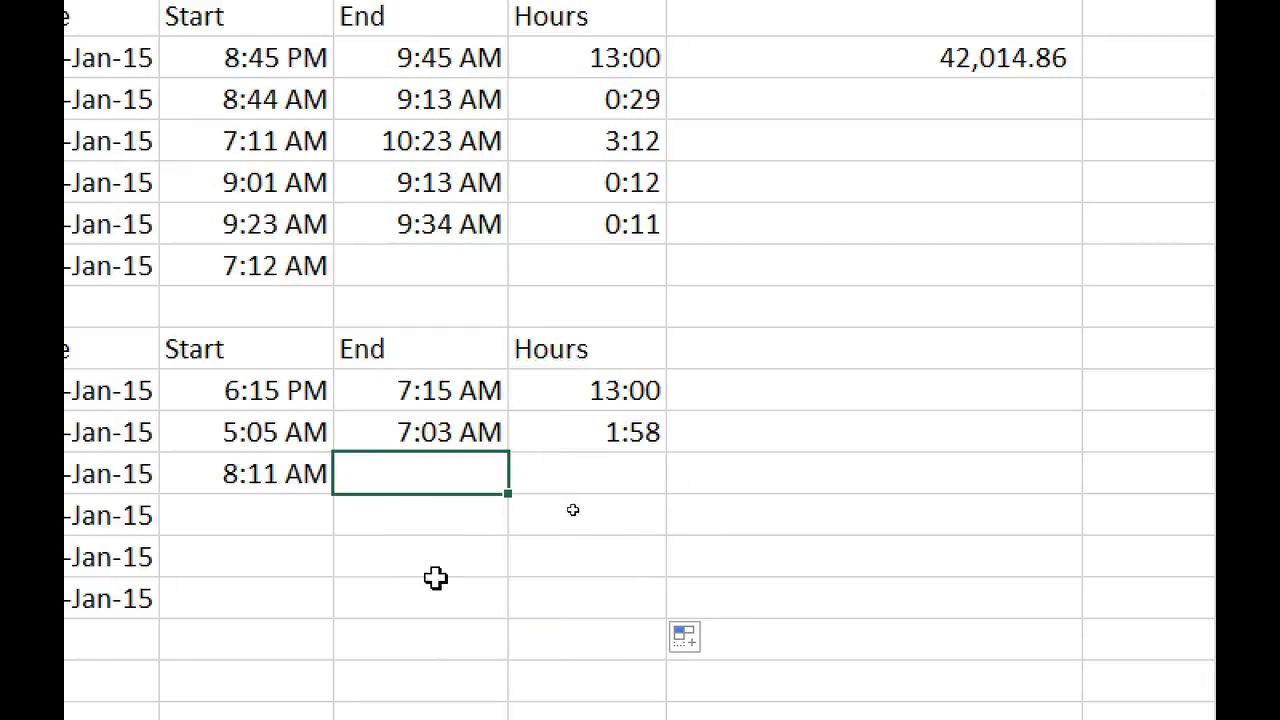
type("8:45")
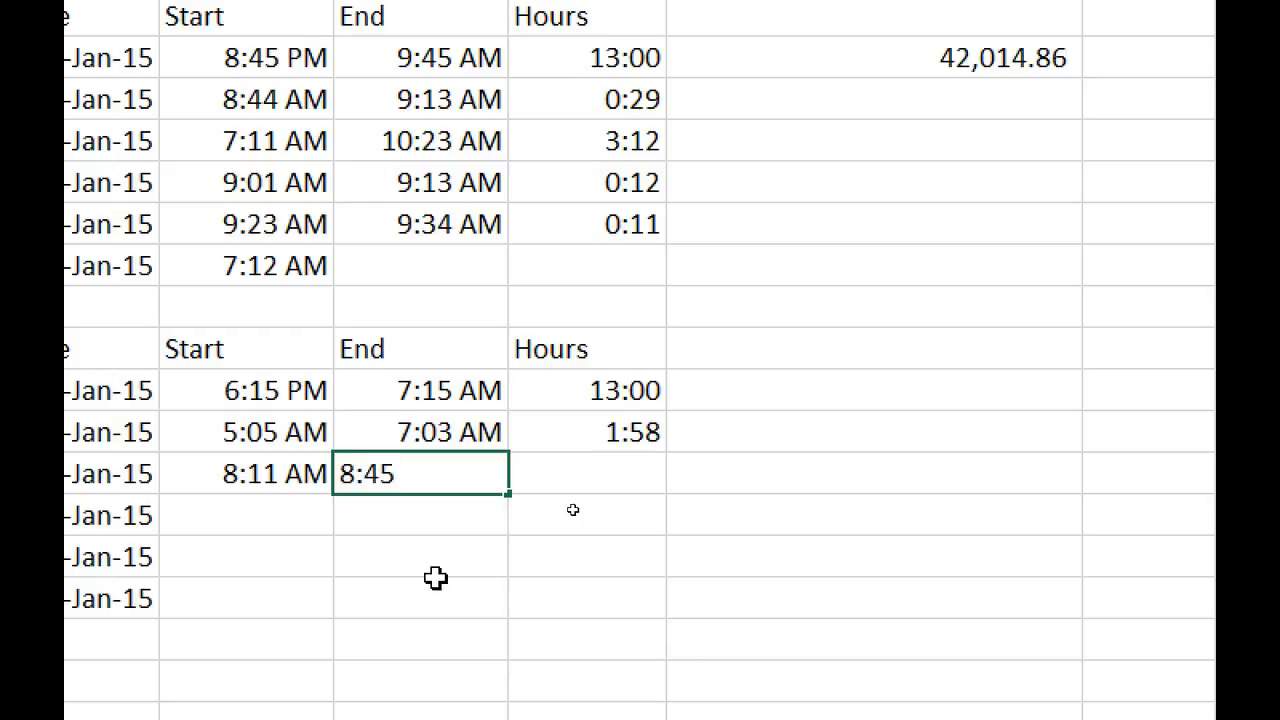
key("Return")
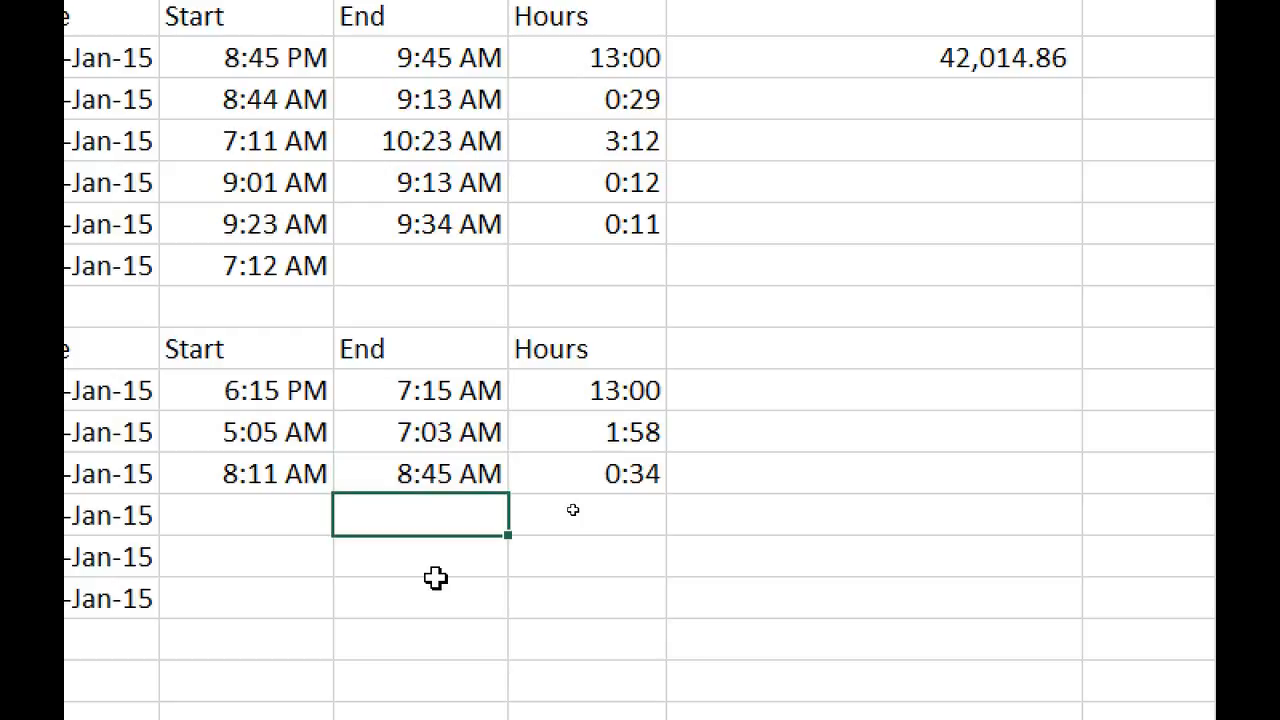